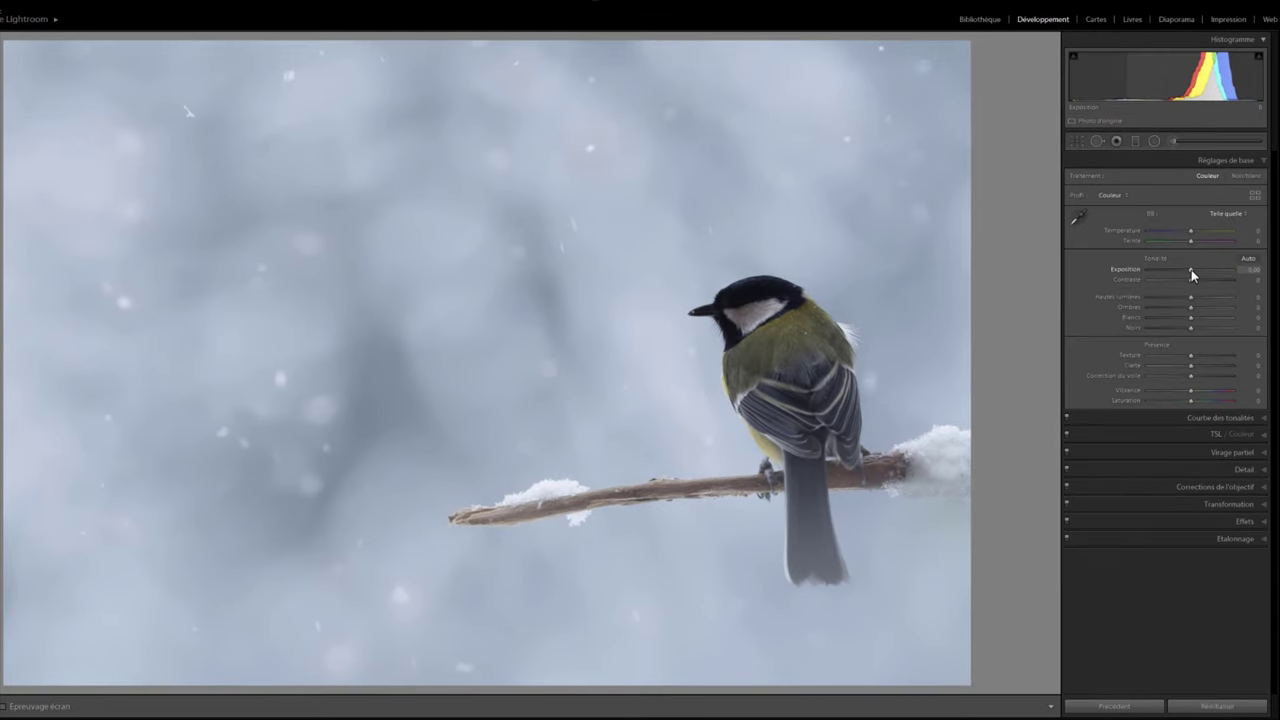
Step: Raise Exposure to +0.29 and Shadows to +69 in the Basic panel
{"action": "left_click", "coordinate": [1191, 273]}
{"action": "left_click_drag", "start_coordinate": [1191, 272], "coordinate": [1193, 271]}
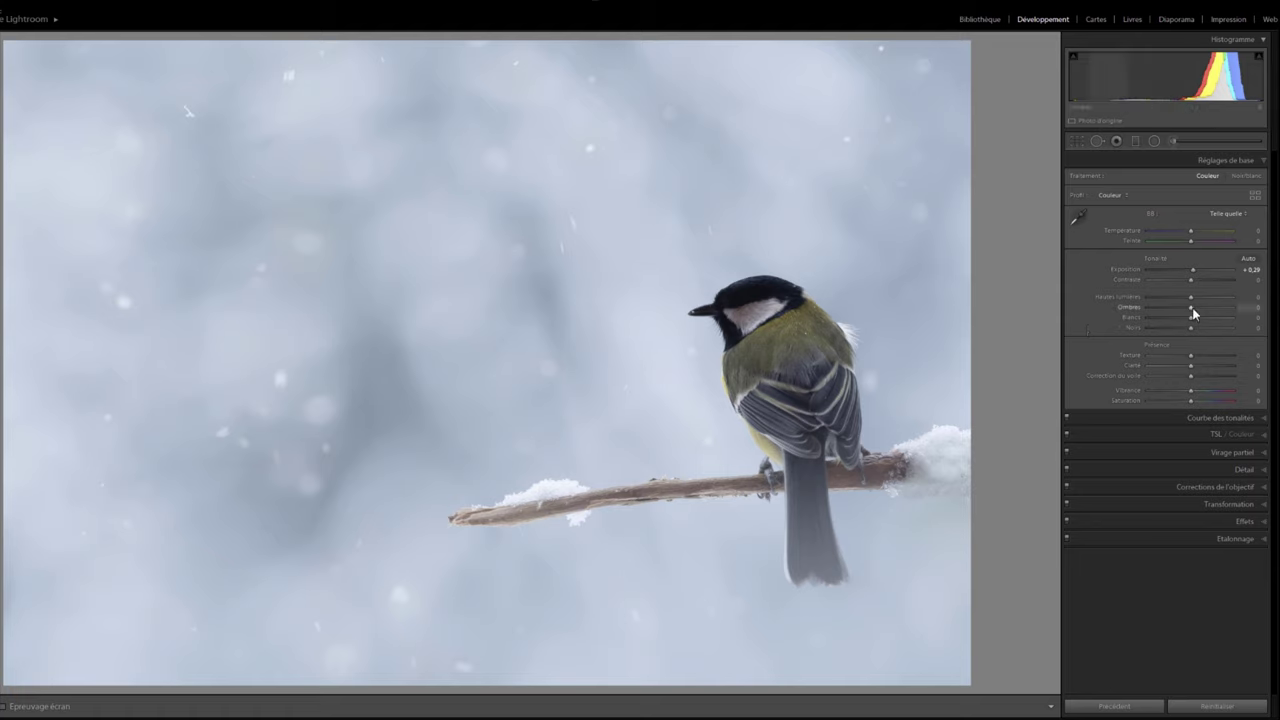
{"action": "left_click_drag", "start_coordinate": [1192, 313], "coordinate": [1225, 318]}
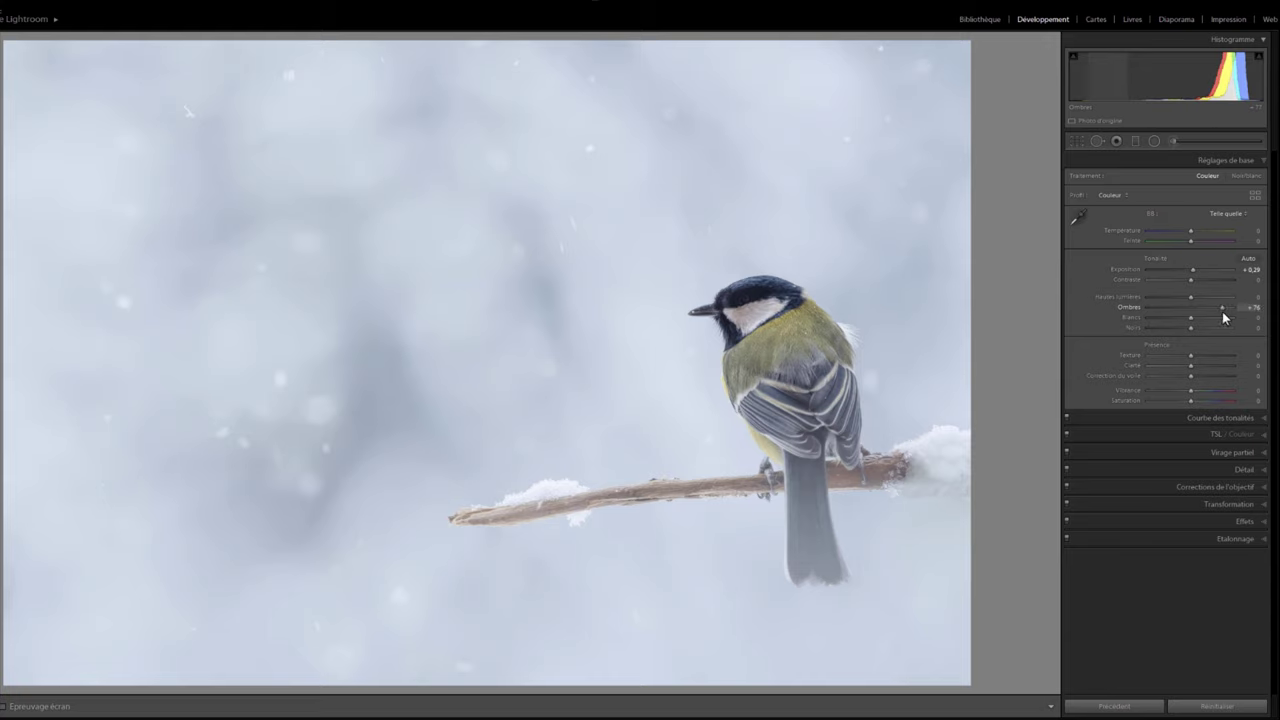
{"action": "left_click_drag", "start_coordinate": [1222, 313], "coordinate": [1220, 313]}
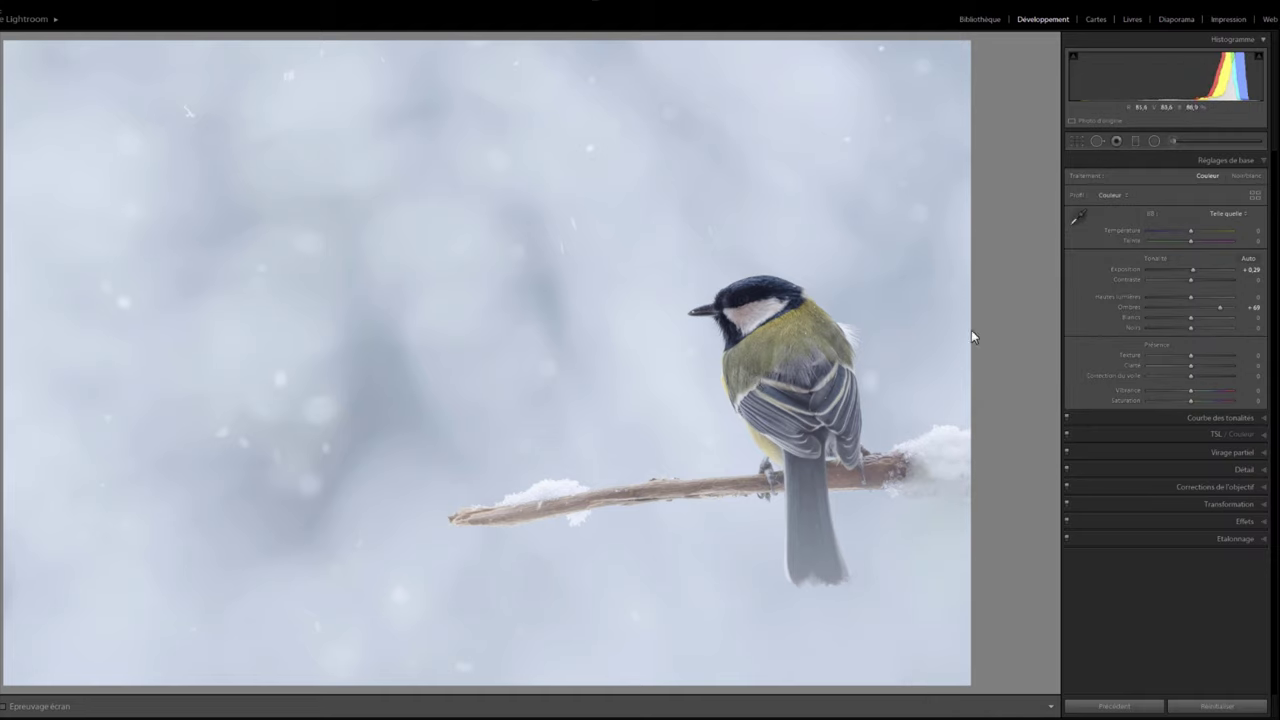
Step: Fit a radial filter ellipse around the great tit, inverted with feather 92, overlay hidden
{"action": "left_click", "coordinate": [1154, 142]}
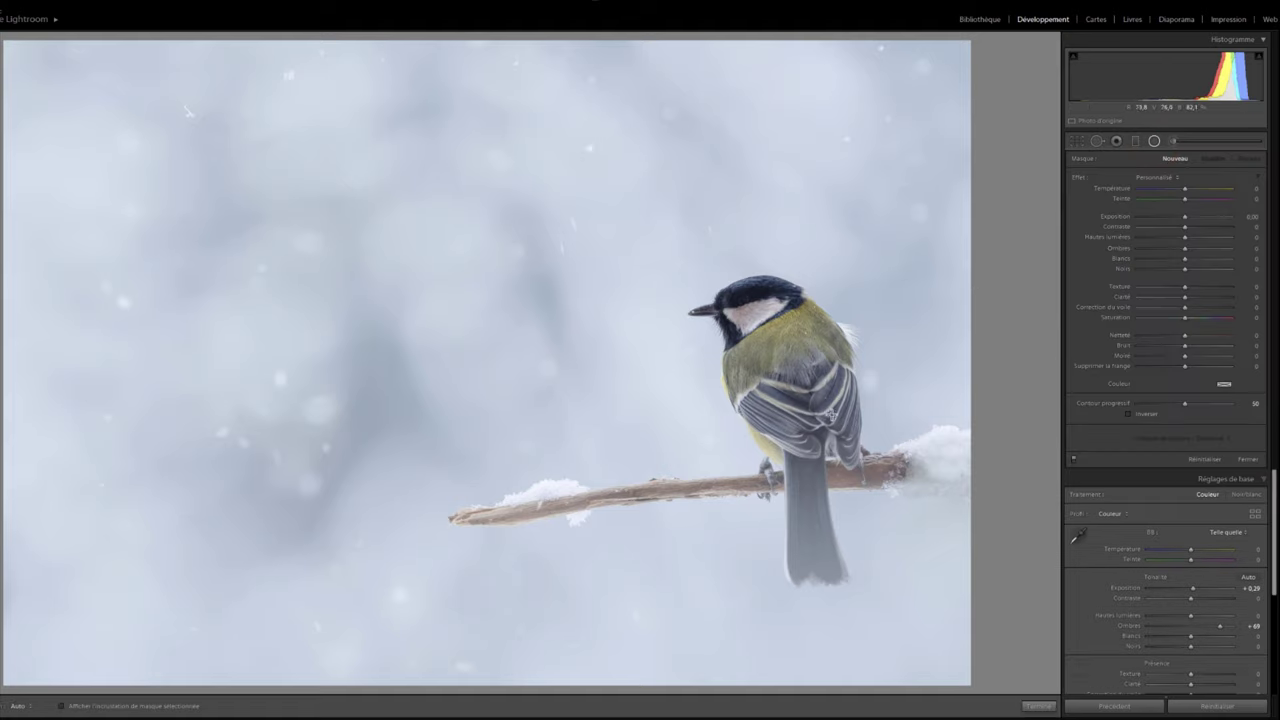
{"action": "left_click_drag", "start_coordinate": [792, 392], "coordinate": [694, 260]}
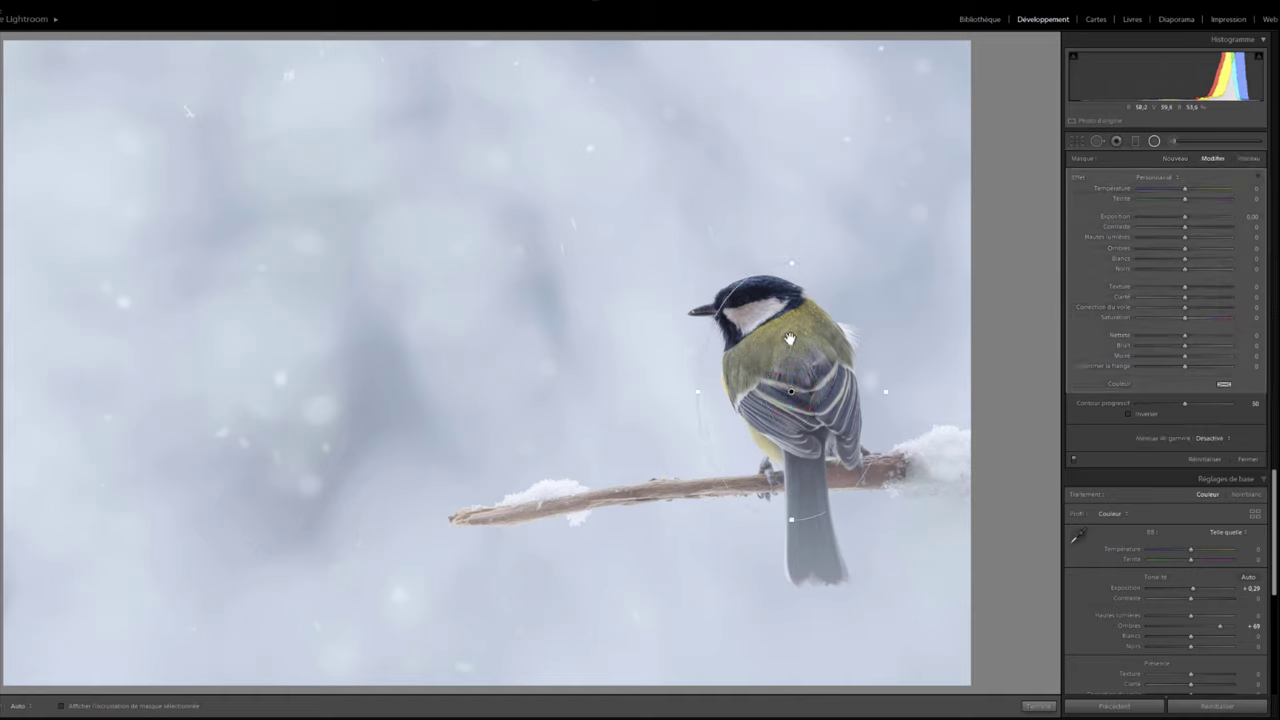
{"action": "left_click_drag", "start_coordinate": [786, 241], "coordinate": [766, 246]}
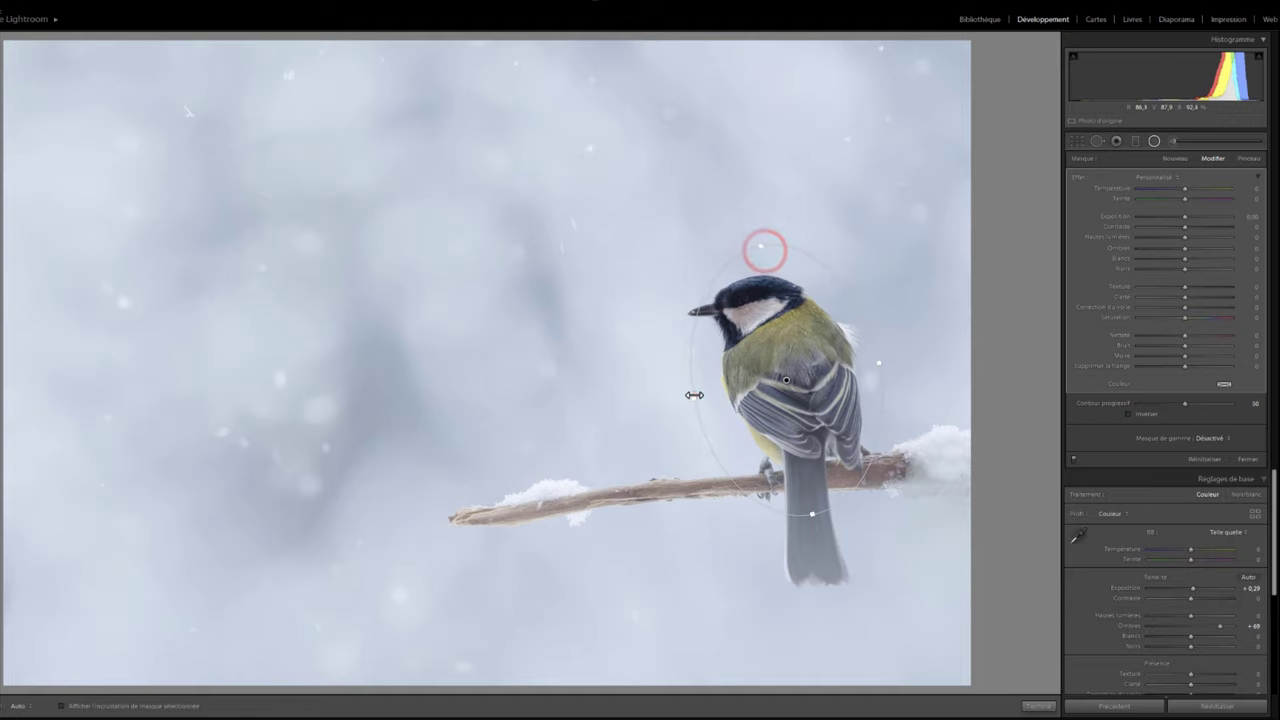
{"action": "left_click_drag", "start_coordinate": [694, 396], "coordinate": [690, 397]}
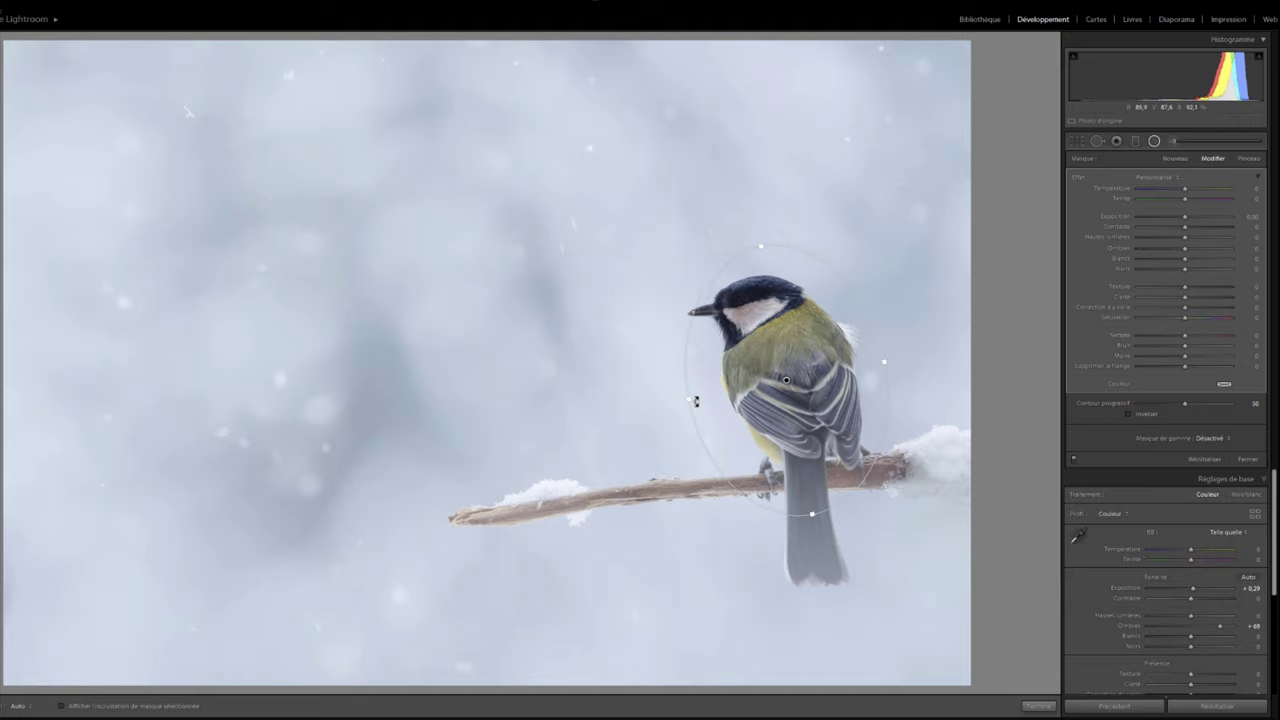
{"action": "key", "text": "o"}
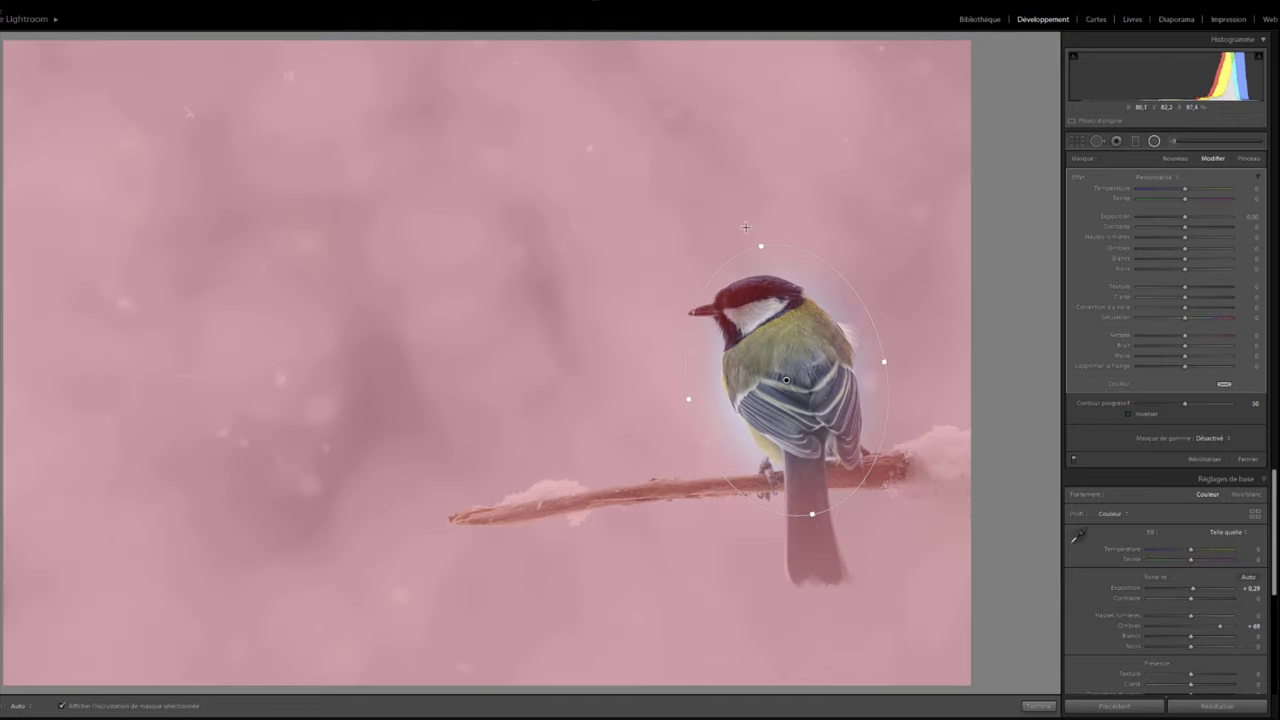
{"action": "left_click_drag", "start_coordinate": [762, 241], "coordinate": [760, 240]}
{"action": "left_click_drag", "start_coordinate": [689, 399], "coordinate": [684, 399]}
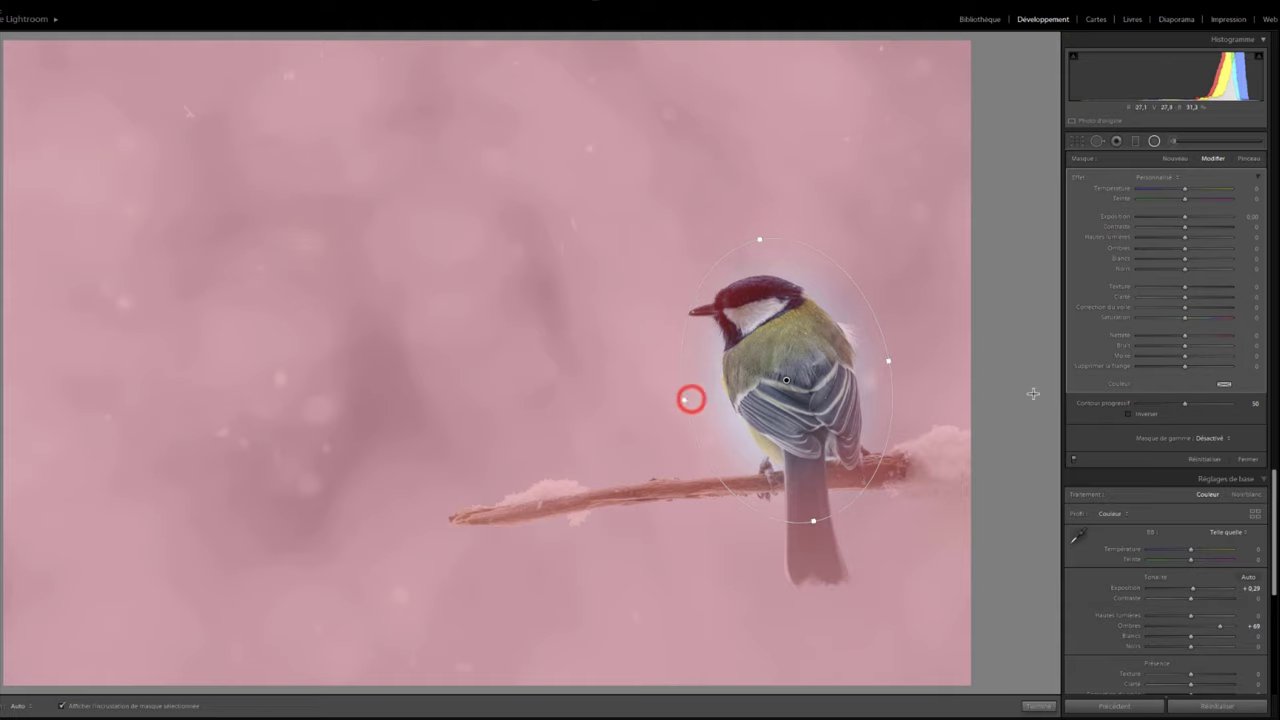
{"action": "left_click", "coordinate": [1129, 413]}
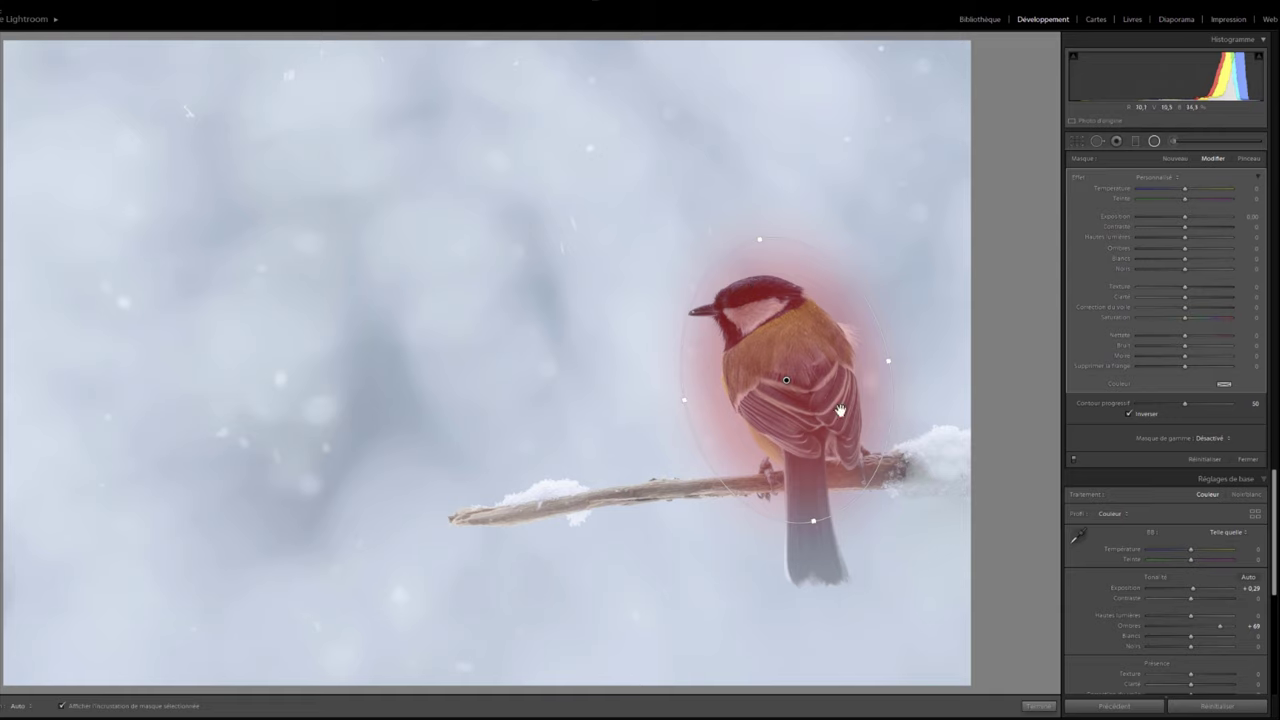
{"action": "left_click_drag", "start_coordinate": [1186, 403], "coordinate": [1202, 403]}
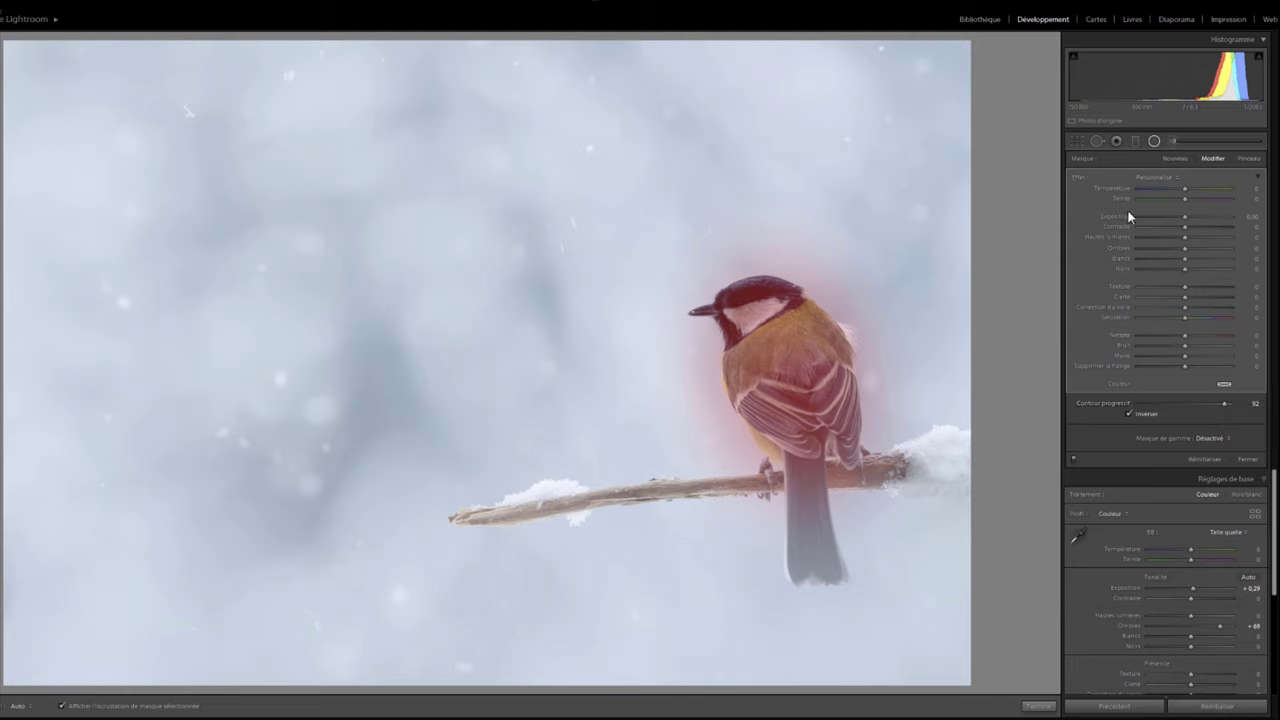
{"action": "key", "text": "o"}
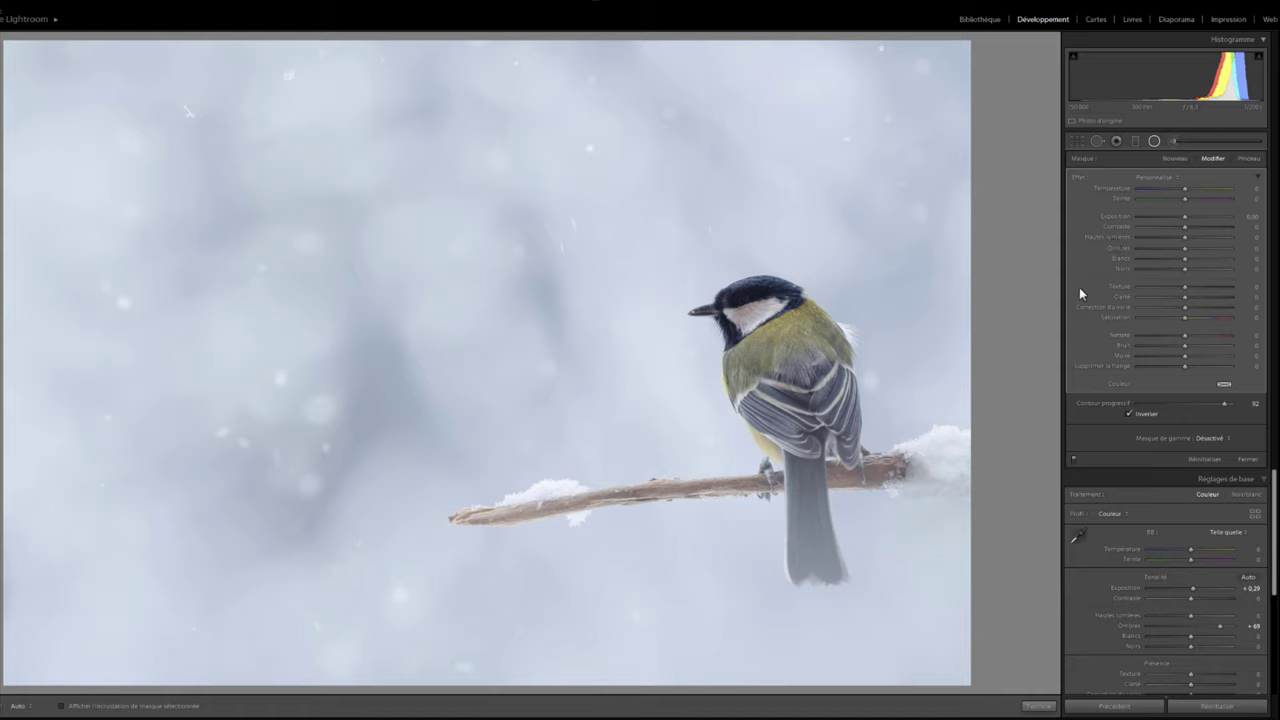
Step: Set the bird mask's contrast to 36, clarity 19, whites 45 and texture 26
{"action": "mouse_move", "coordinate": [797, 418]}
{"action": "left_click", "coordinate": [1186, 228]}
{"action": "left_click_drag", "start_coordinate": [1187, 230], "coordinate": [1205, 233]}
{"action": "left_click", "coordinate": [1186, 297]}
{"action": "left_click_drag", "start_coordinate": [1190, 301], "coordinate": [1195, 303]}
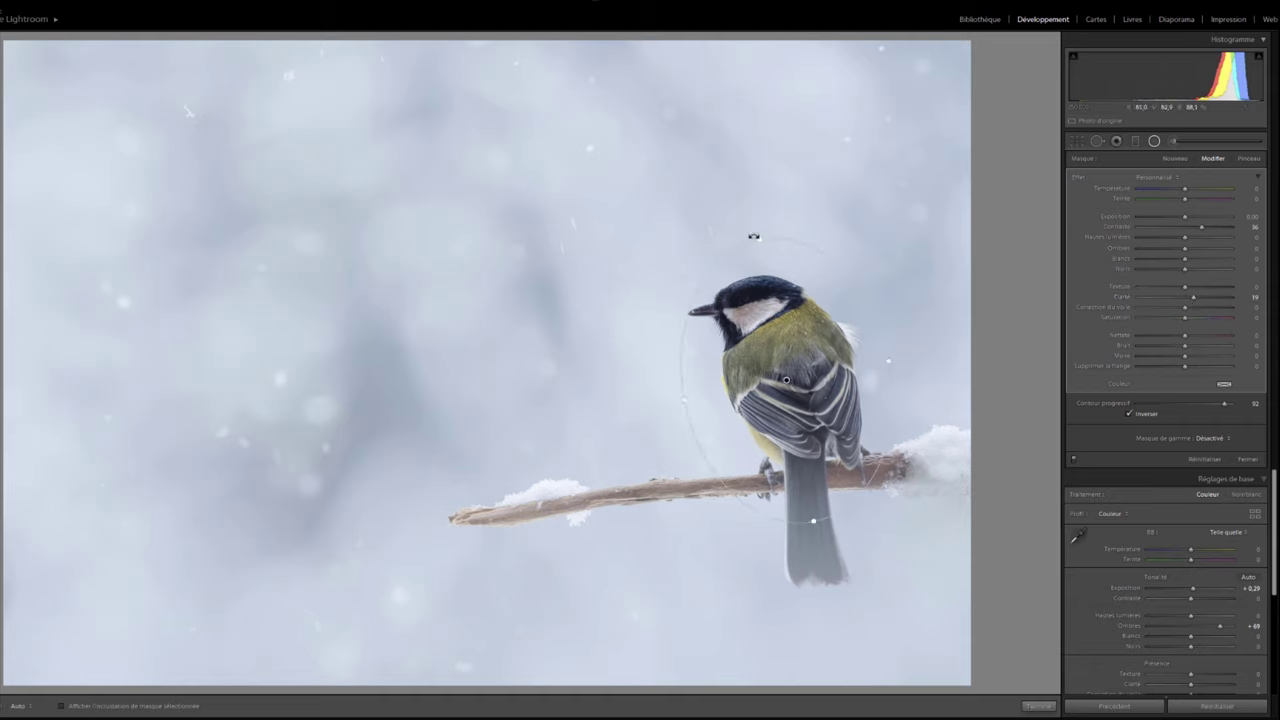
{"action": "left_click", "coordinate": [759, 237]}
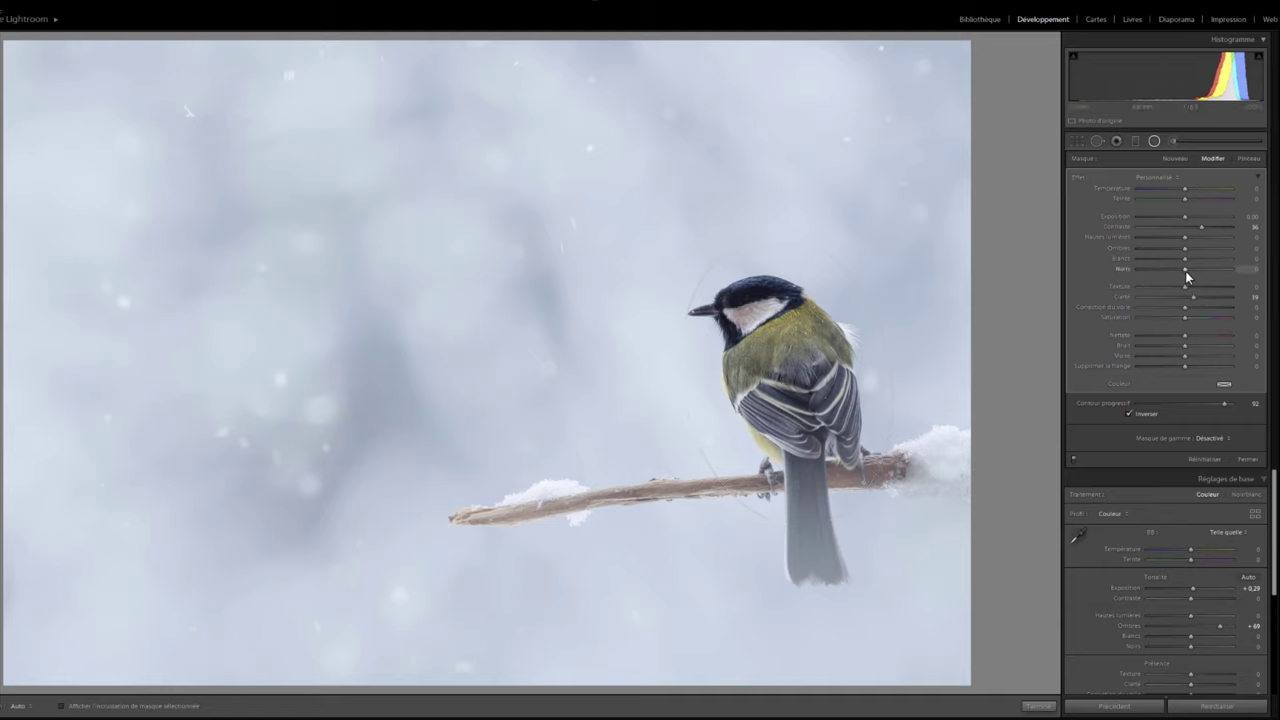
{"action": "left_click_drag", "start_coordinate": [1185, 259], "coordinate": [1199, 262]}
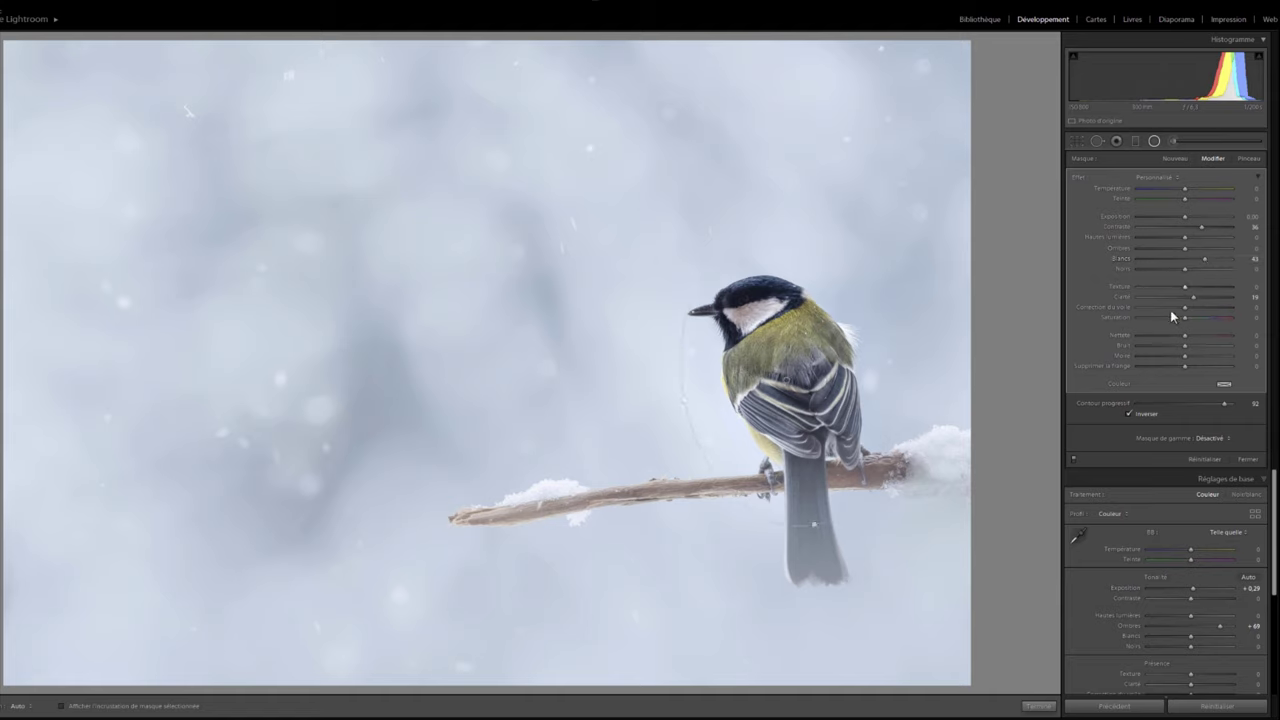
{"action": "left_click_drag", "start_coordinate": [1185, 287], "coordinate": [1198, 291]}
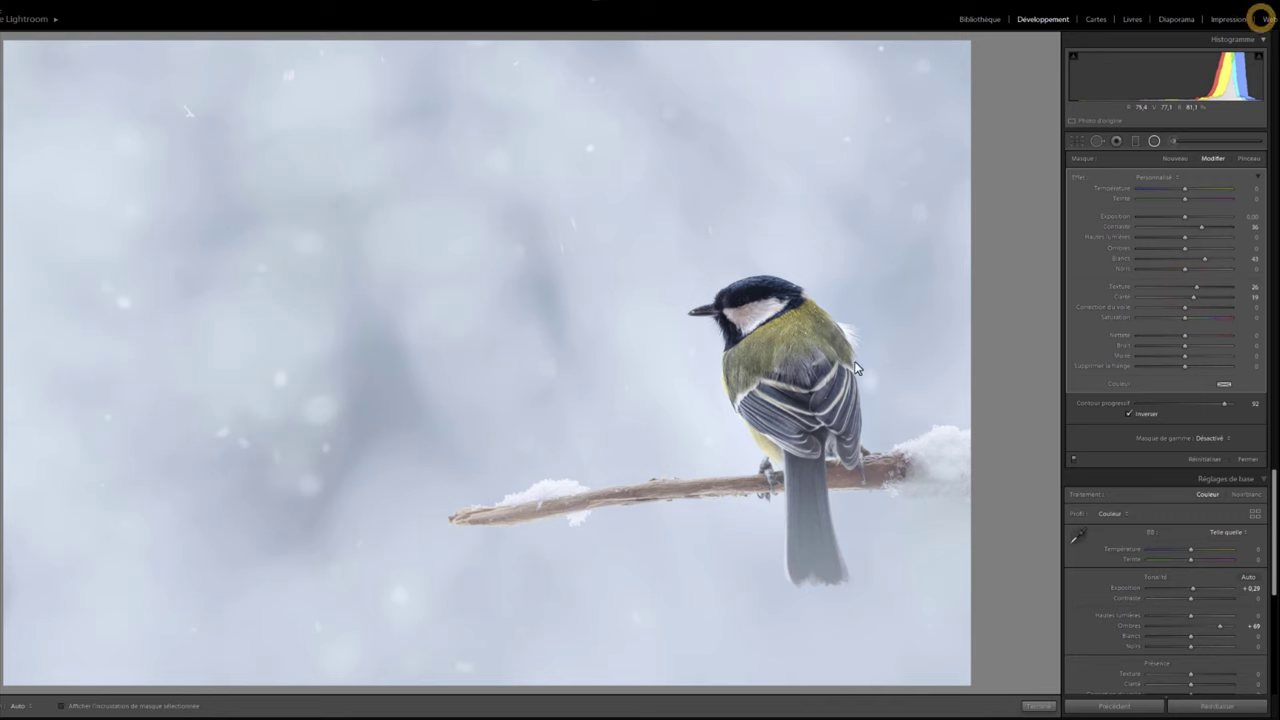
Step: Zoom in on the feathers, reset the mask's texture and set it to 34
{"action": "left_click", "coordinate": [798, 344]}
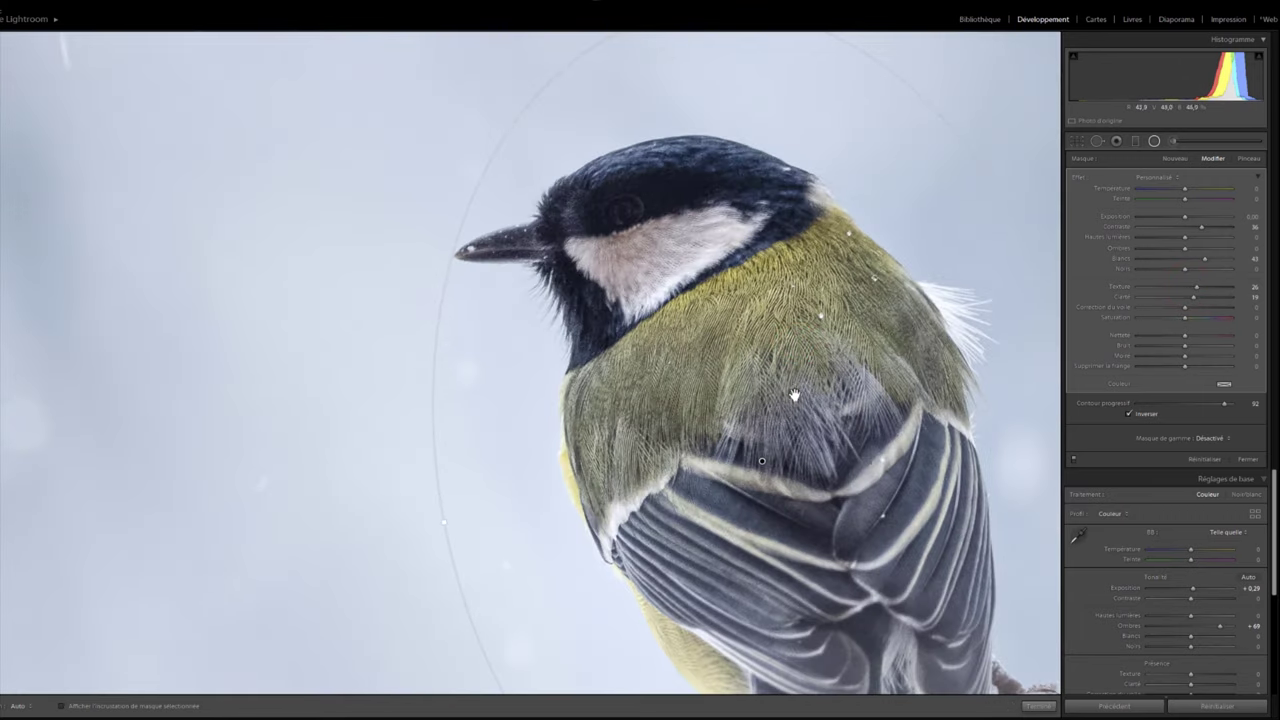
{"action": "double_click", "coordinate": [1122, 286]}
{"action": "left_click_drag", "start_coordinate": [1185, 287], "coordinate": [1225, 292]}
{"action": "left_click_drag", "start_coordinate": [1226, 292], "coordinate": [1204, 294]}
Step: Paint a brush mask over the eye with highlights 90, whites 100 and blacks −21
{"action": "left_click", "coordinate": [1174, 142]}
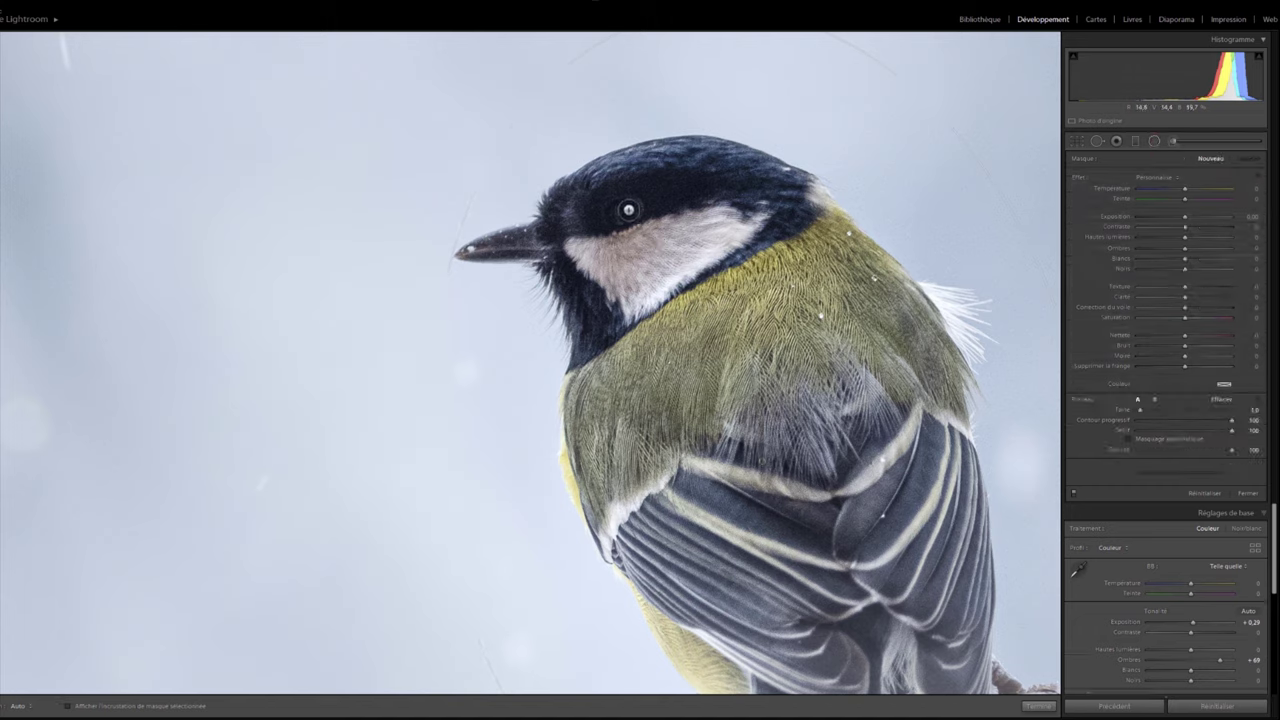
{"action": "left_click", "coordinate": [621, 212]}
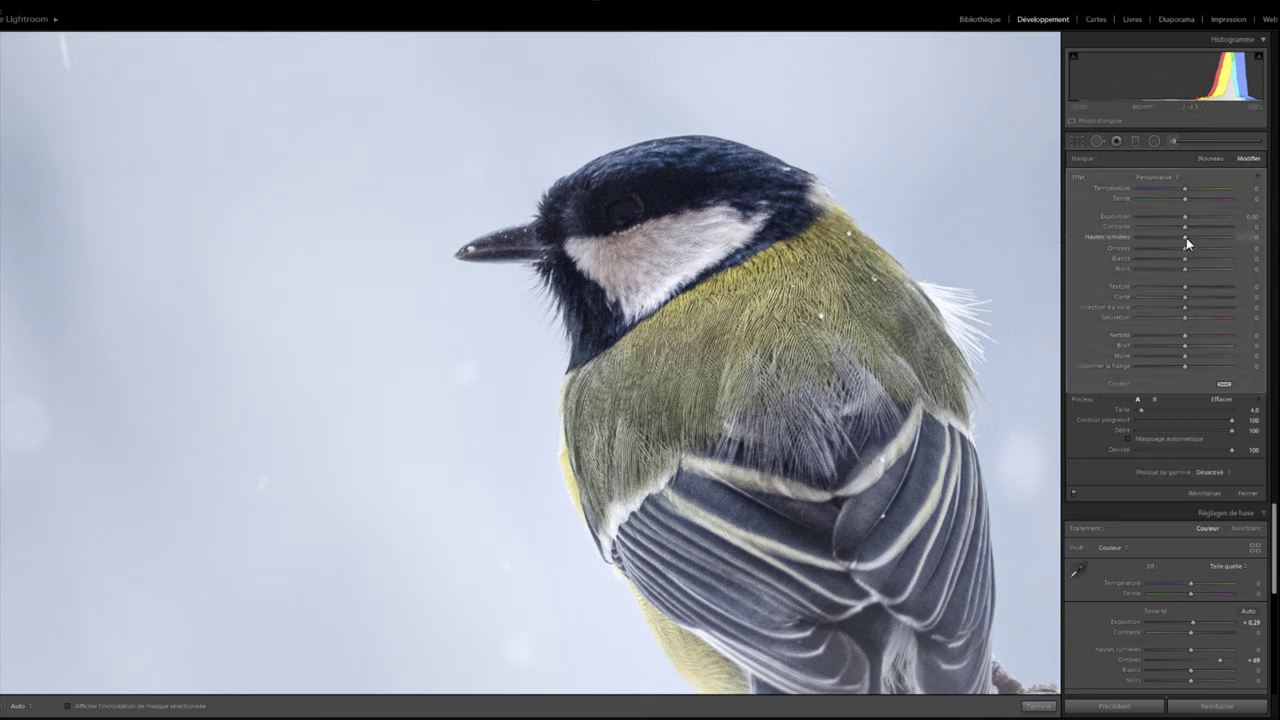
{"action": "mouse_move", "coordinate": [1187, 241]}
{"action": "left_mouse_down"}
{"action": "mouse_move", "coordinate": [1228, 237]}
{"action": "mouse_move", "coordinate": [1203, 263]}
{"action": "left_mouse_up"}
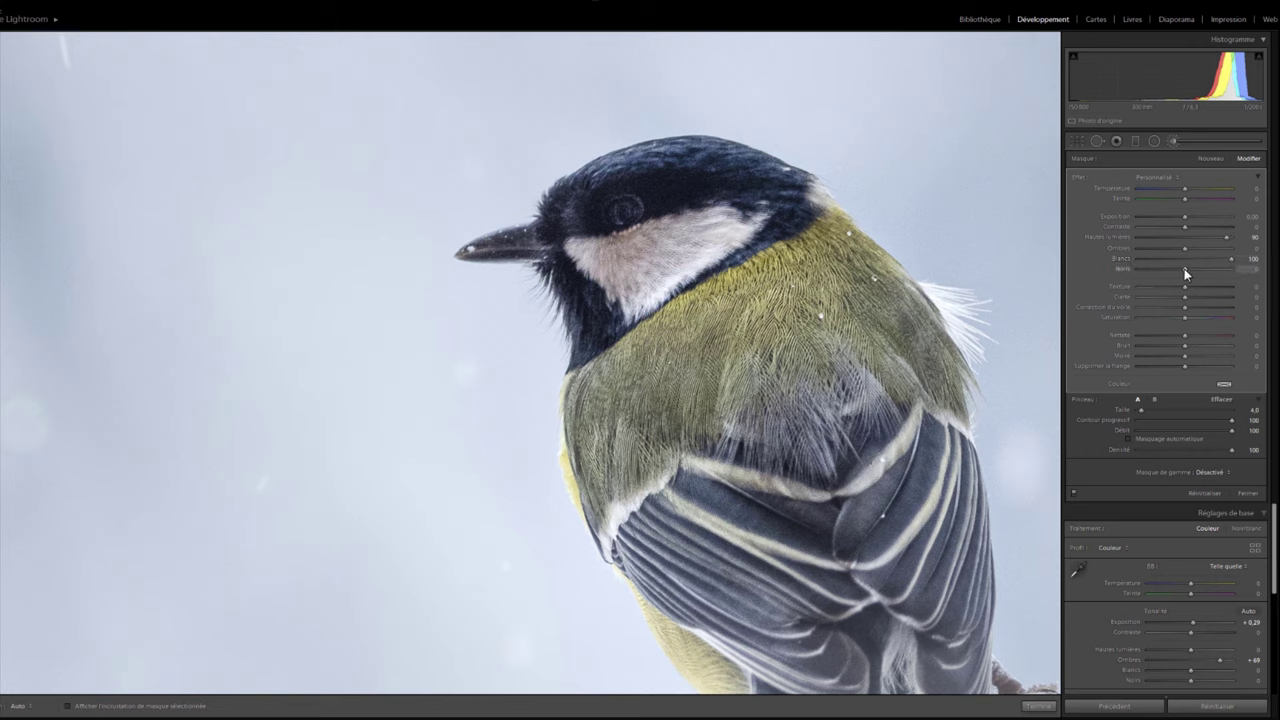
{"action": "left_click_drag", "start_coordinate": [1184, 268], "coordinate": [1171, 266]}
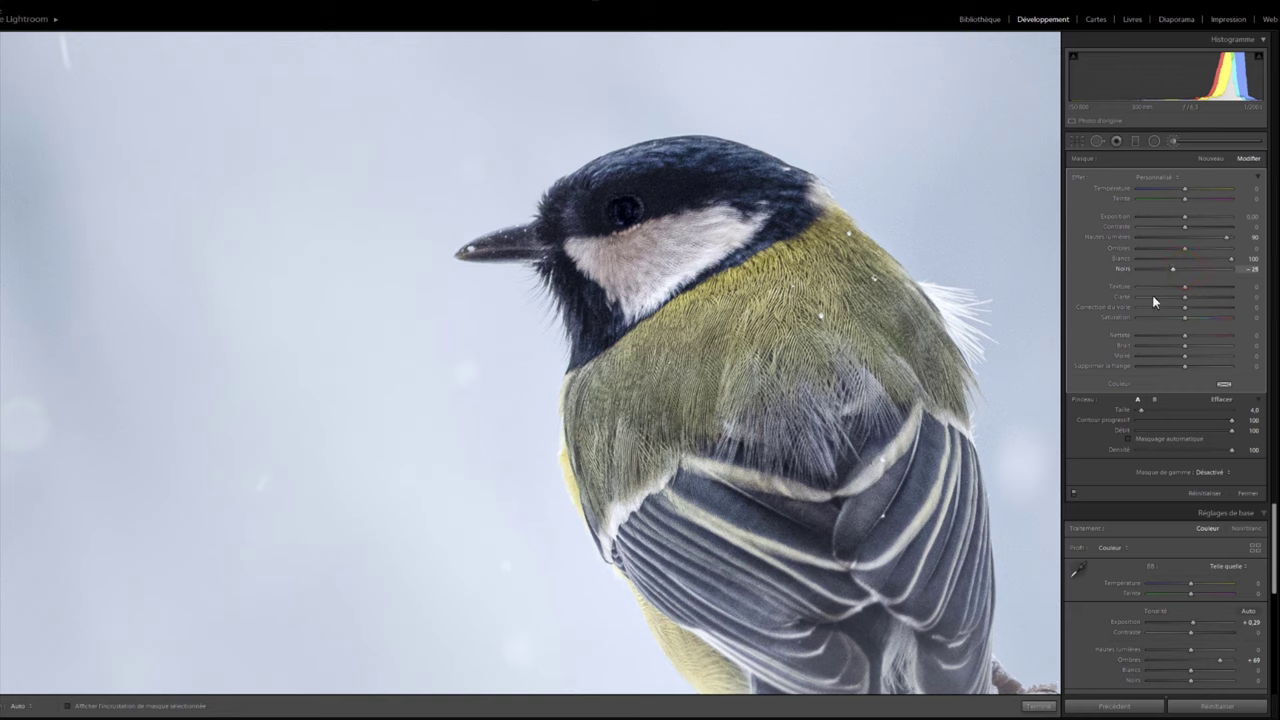
Step: Compare the eye mask off and on, hide its pins, zoom out and close masking
{"action": "left_click", "coordinate": [1073, 495]}
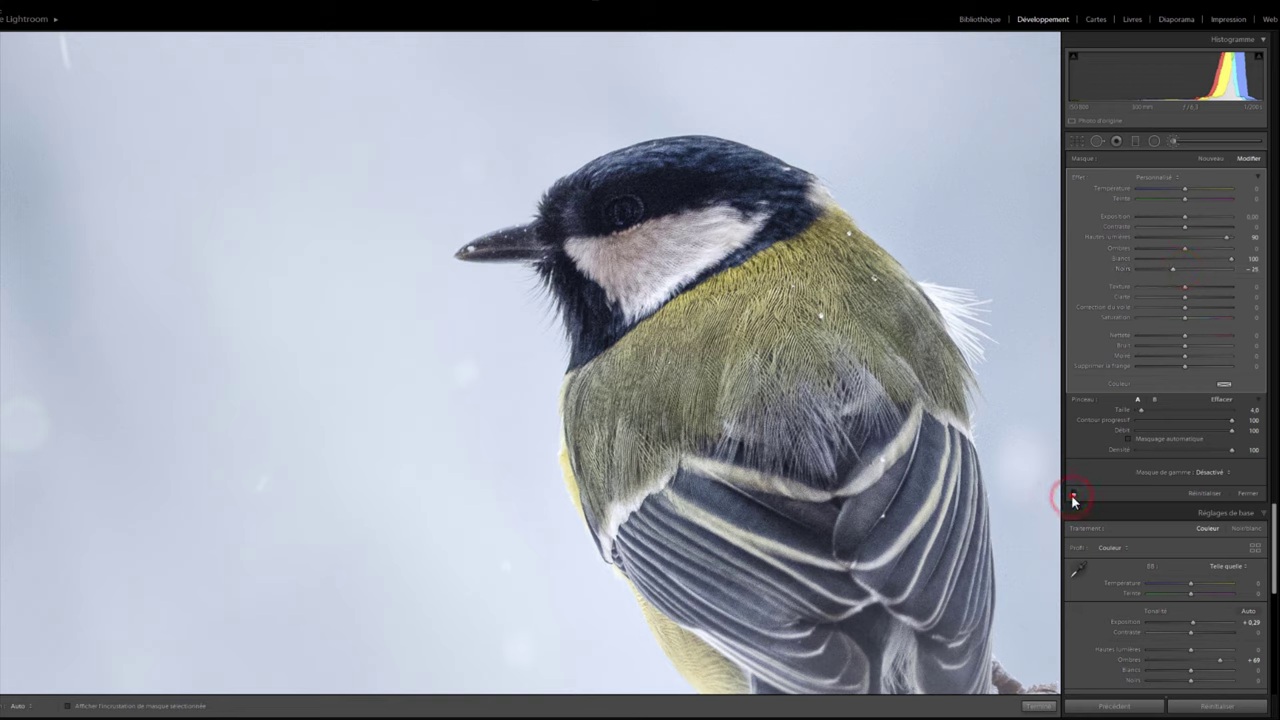
{"action": "left_click", "coordinate": [1073, 495]}
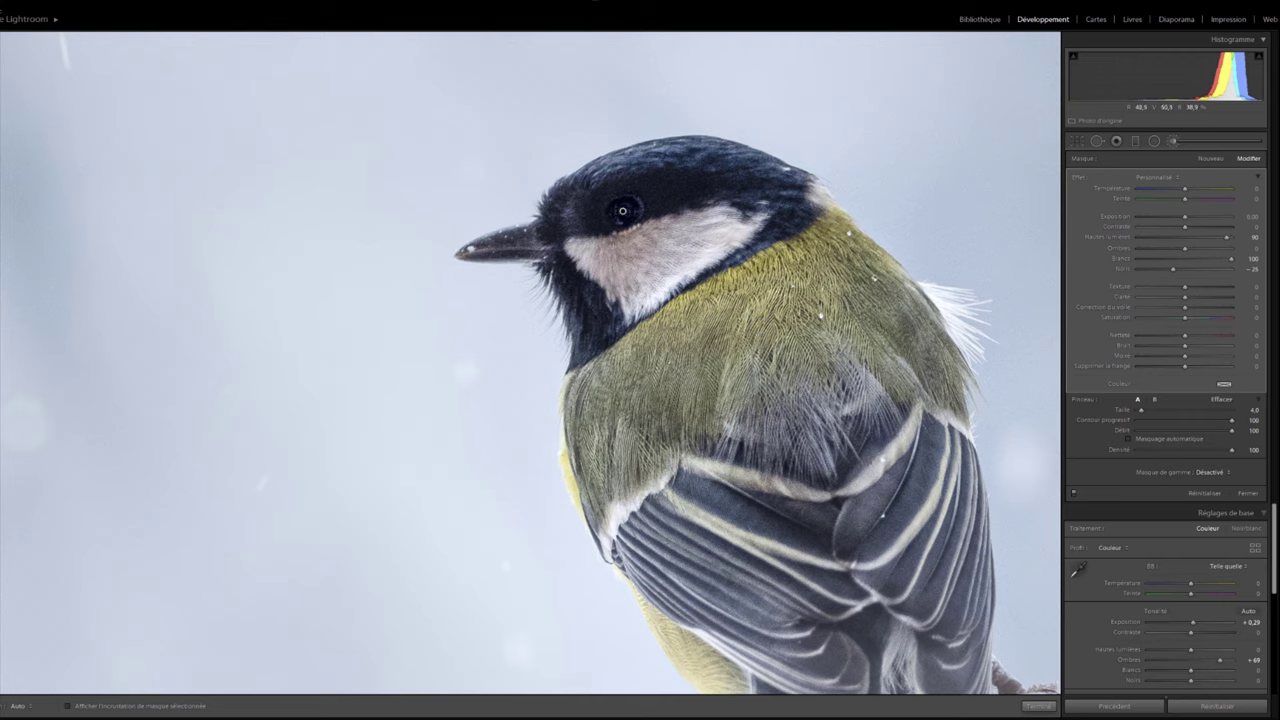
{"action": "key", "text": "h"}
{"action": "left_click", "coordinate": [714, 394]}
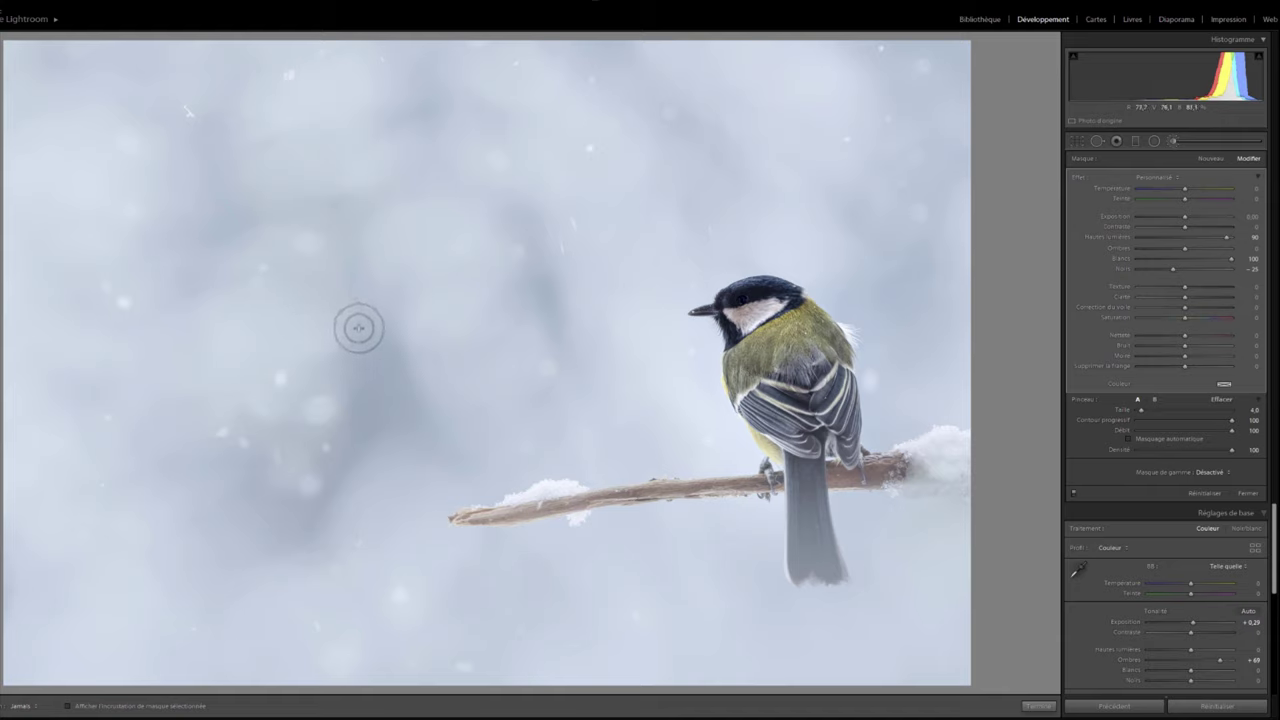
{"action": "left_click", "coordinate": [1176, 140]}
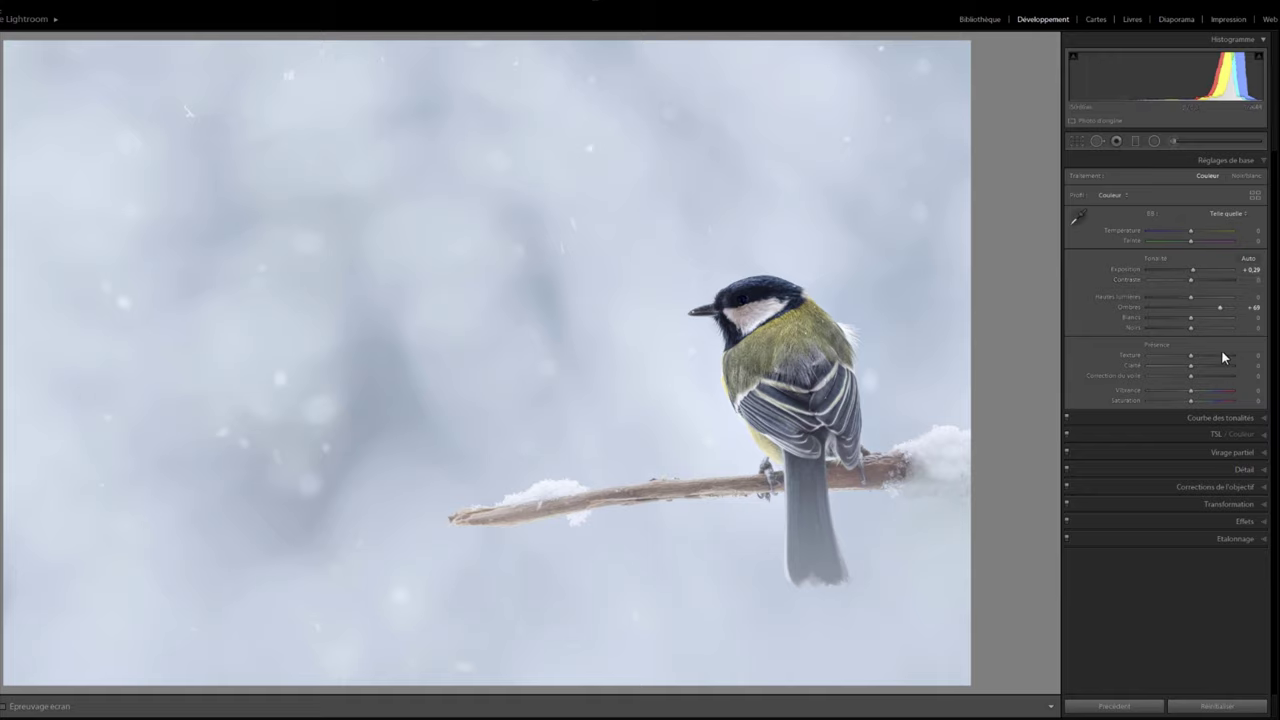
Step: Raise HSL Blue saturation to +28 and Aqua to +3, then zoom in on the head
{"action": "left_click", "coordinate": [1265, 441]}
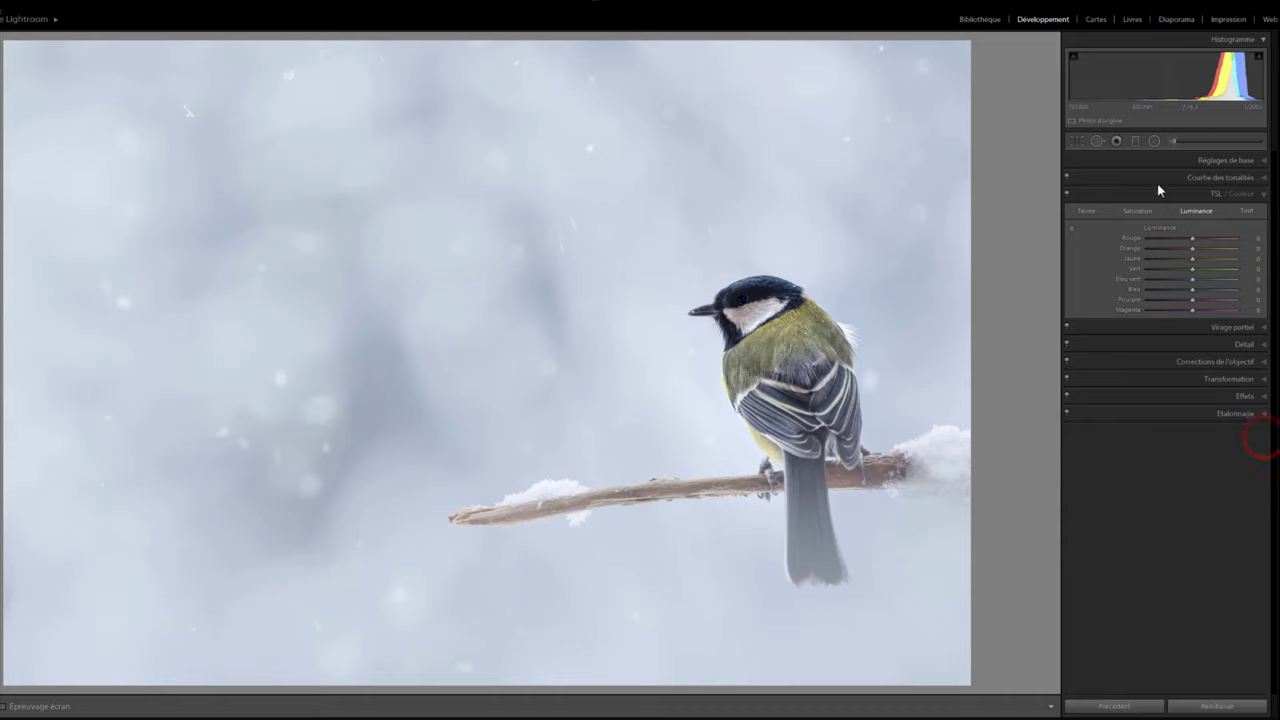
{"action": "left_click", "coordinate": [1139, 211]}
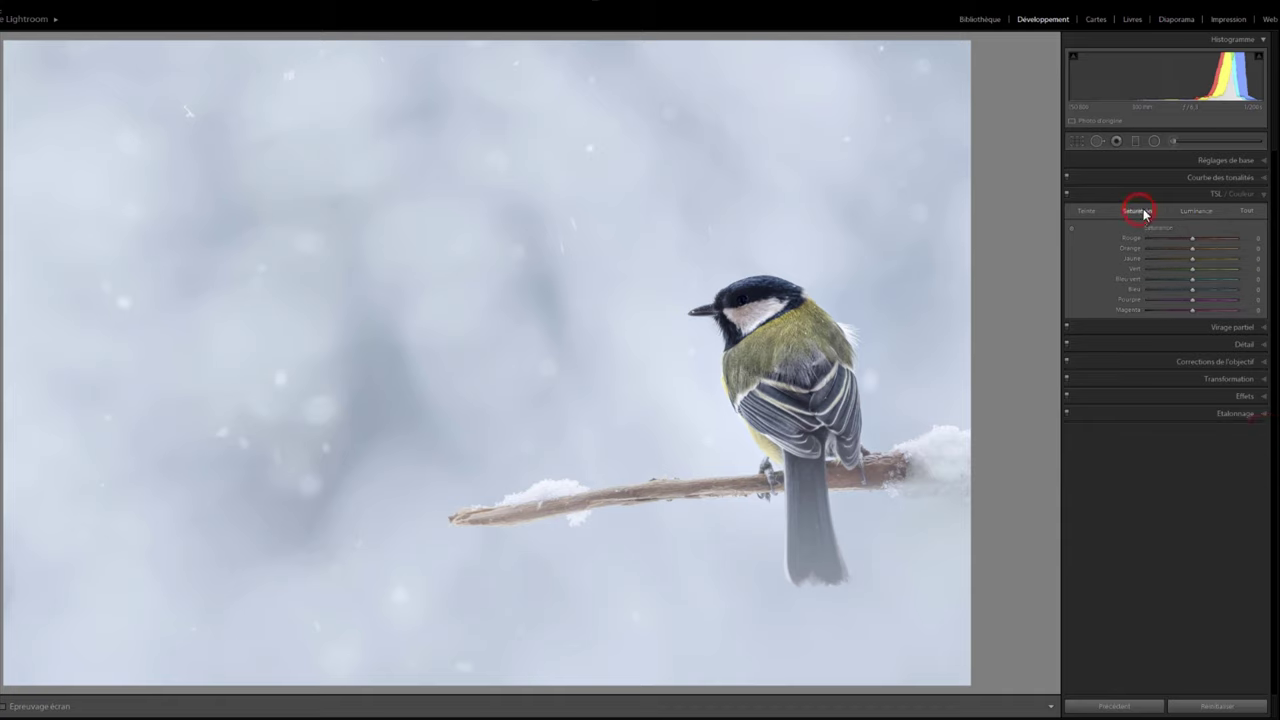
{"action": "left_click", "coordinate": [1071, 231]}
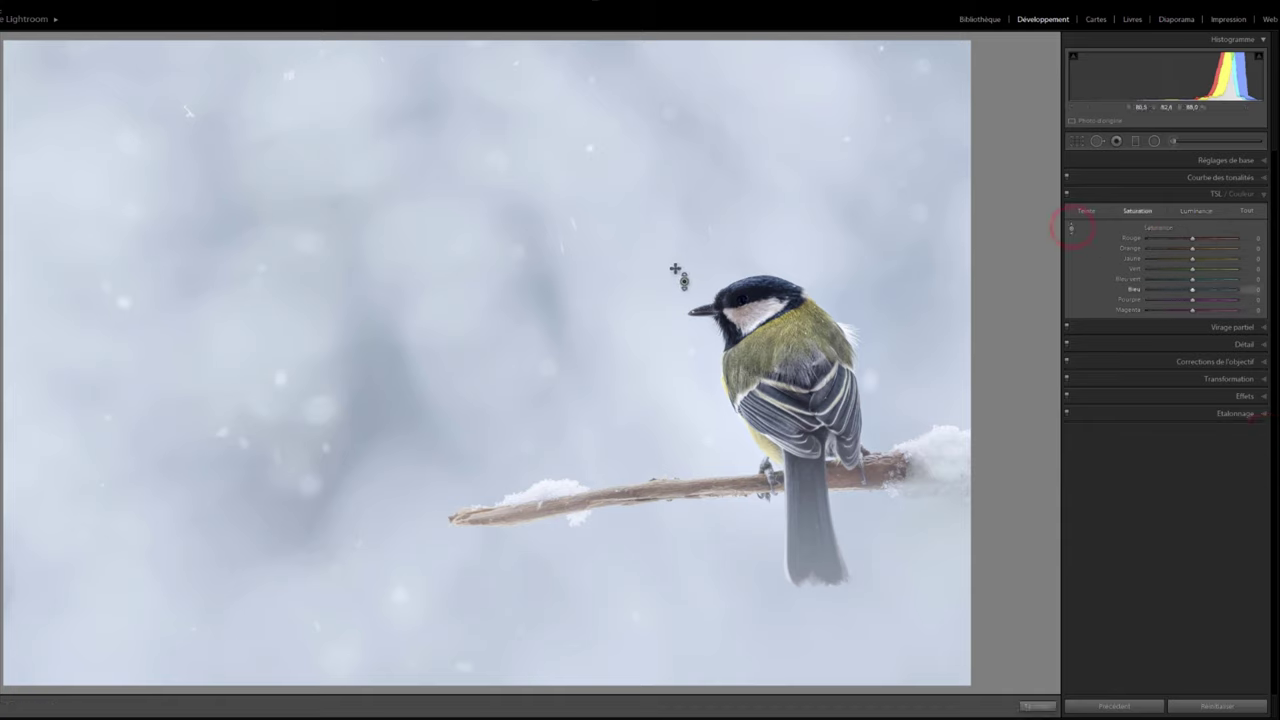
{"action": "left_click_drag", "start_coordinate": [629, 285], "coordinate": [629, 255]}
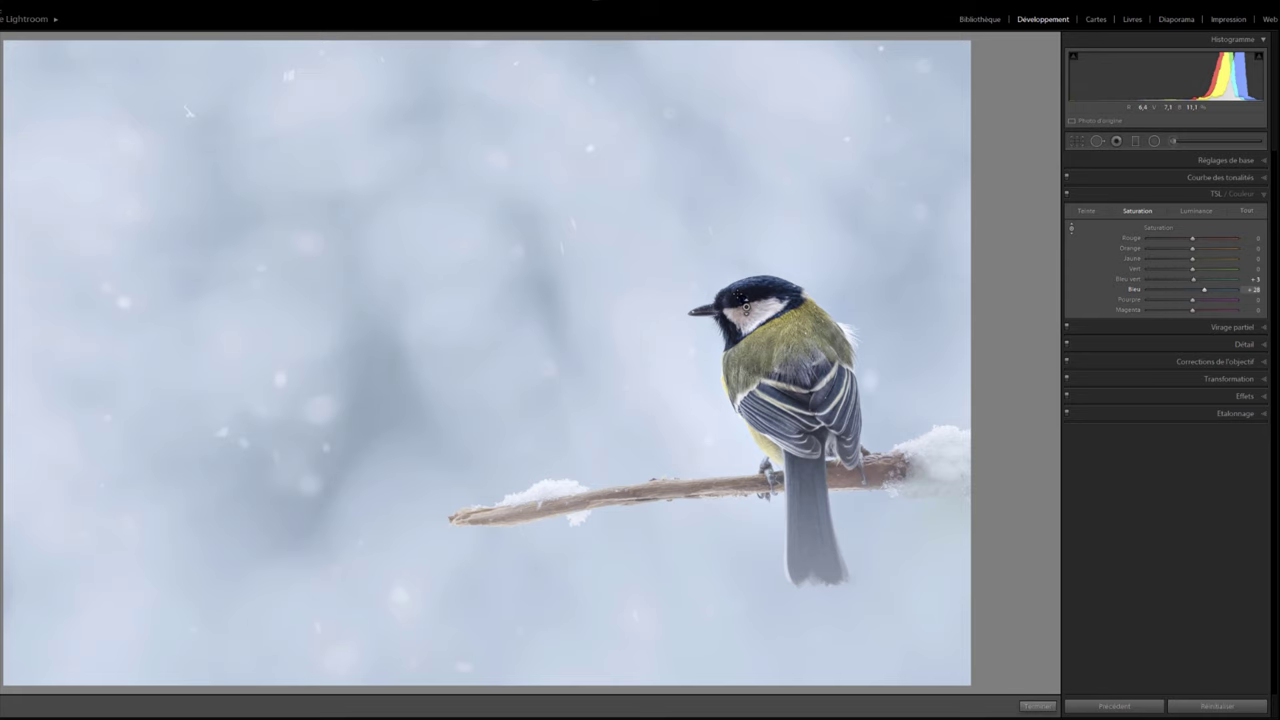
{"action": "left_click", "coordinate": [762, 290]}
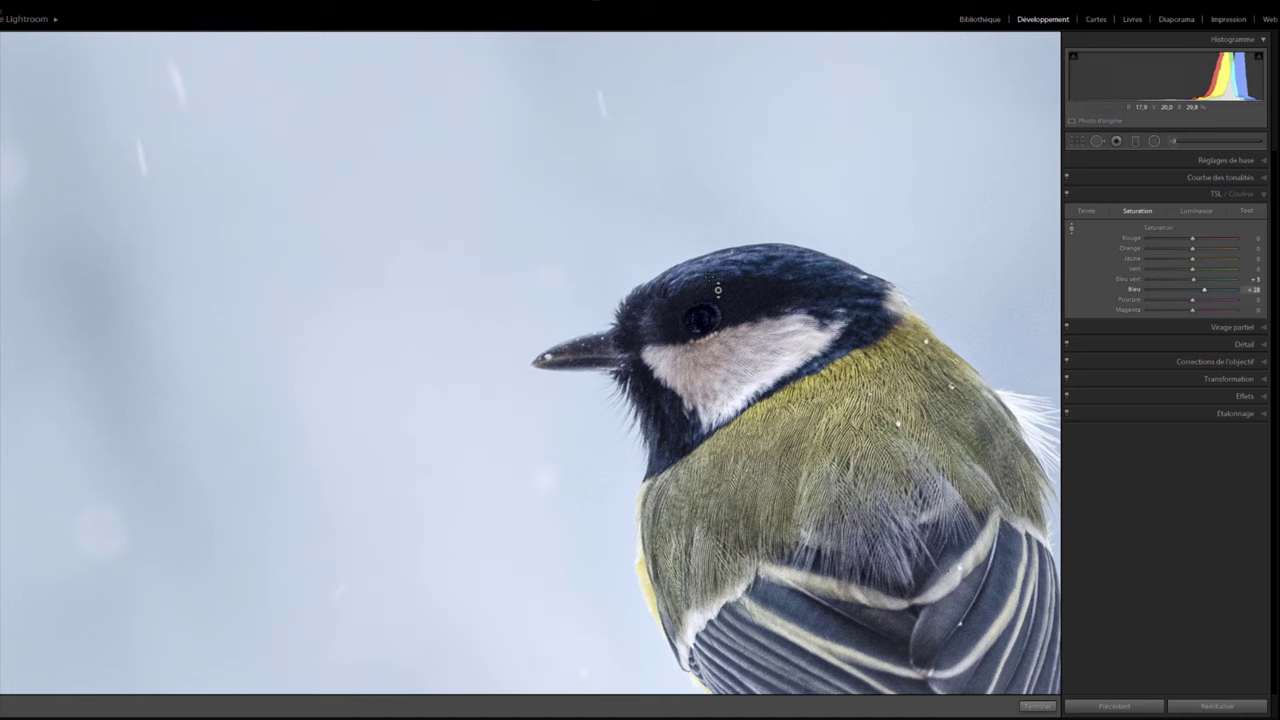
Step: Start a reduced-saturation brush mask and paint it across the bird's head
{"action": "left_click_drag", "start_coordinate": [791, 289], "coordinate": [688, 300]}
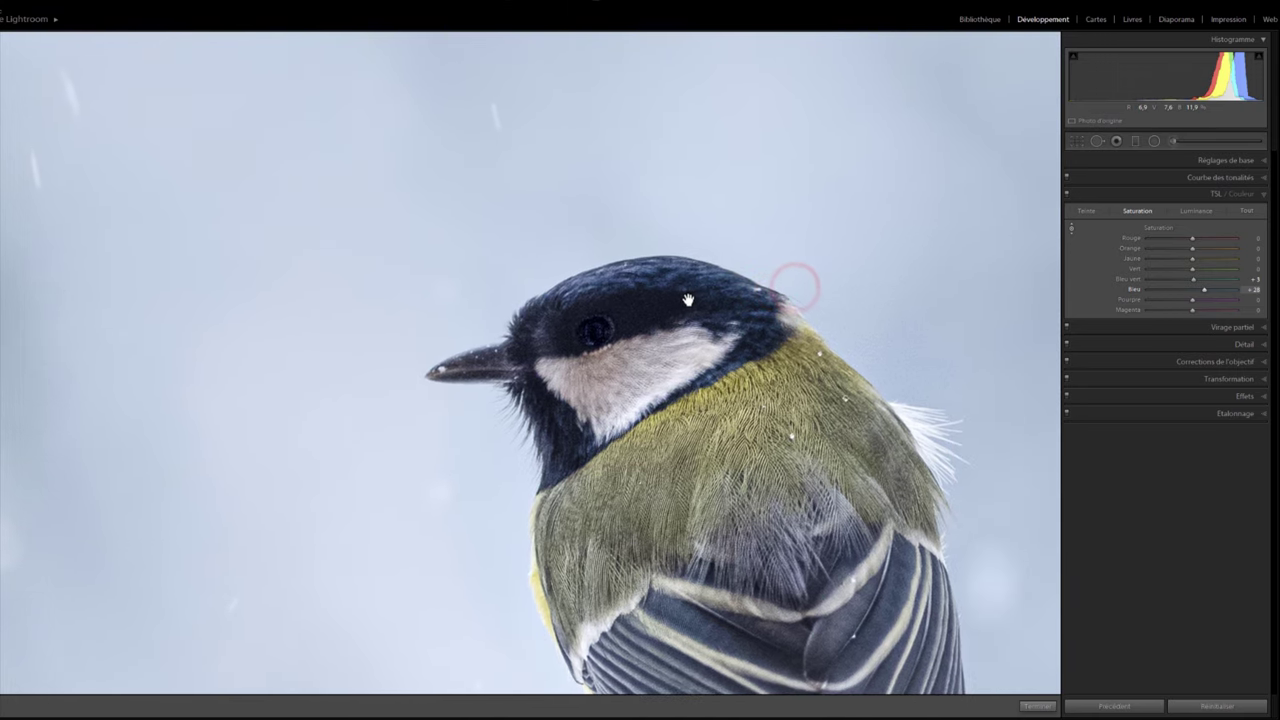
{"action": "left_click", "coordinate": [1173, 142]}
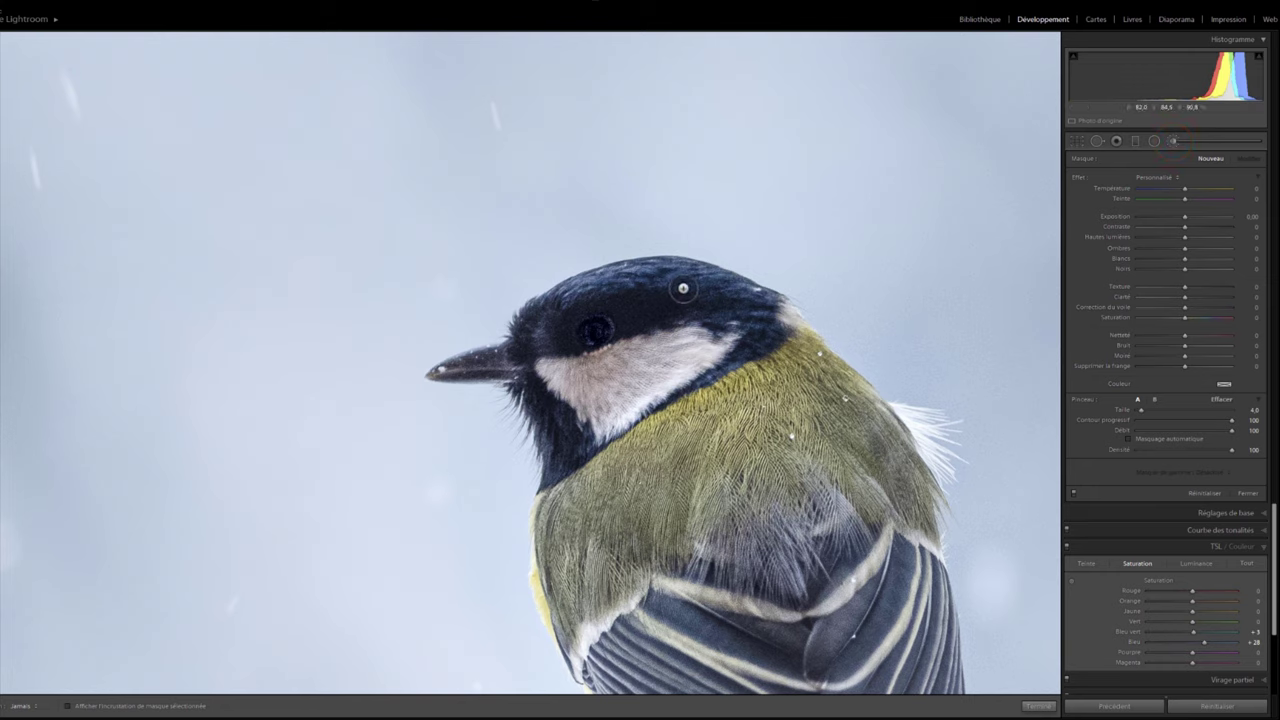
{"action": "left_click", "coordinate": [547, 312]}
{"action": "left_click_drag", "start_coordinate": [1182, 318], "coordinate": [1157, 317]}
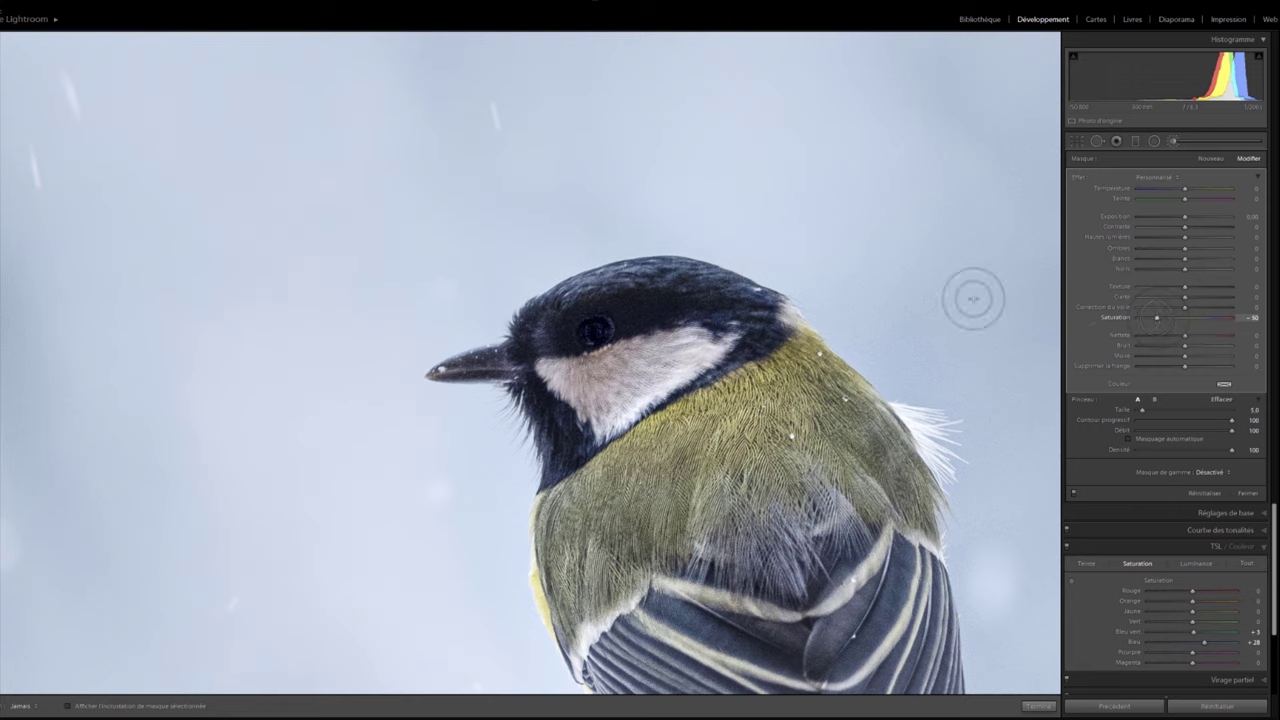
{"action": "left_click", "coordinate": [553, 316]}
{"action": "left_click_drag", "start_coordinate": [553, 316], "coordinate": [602, 314]}
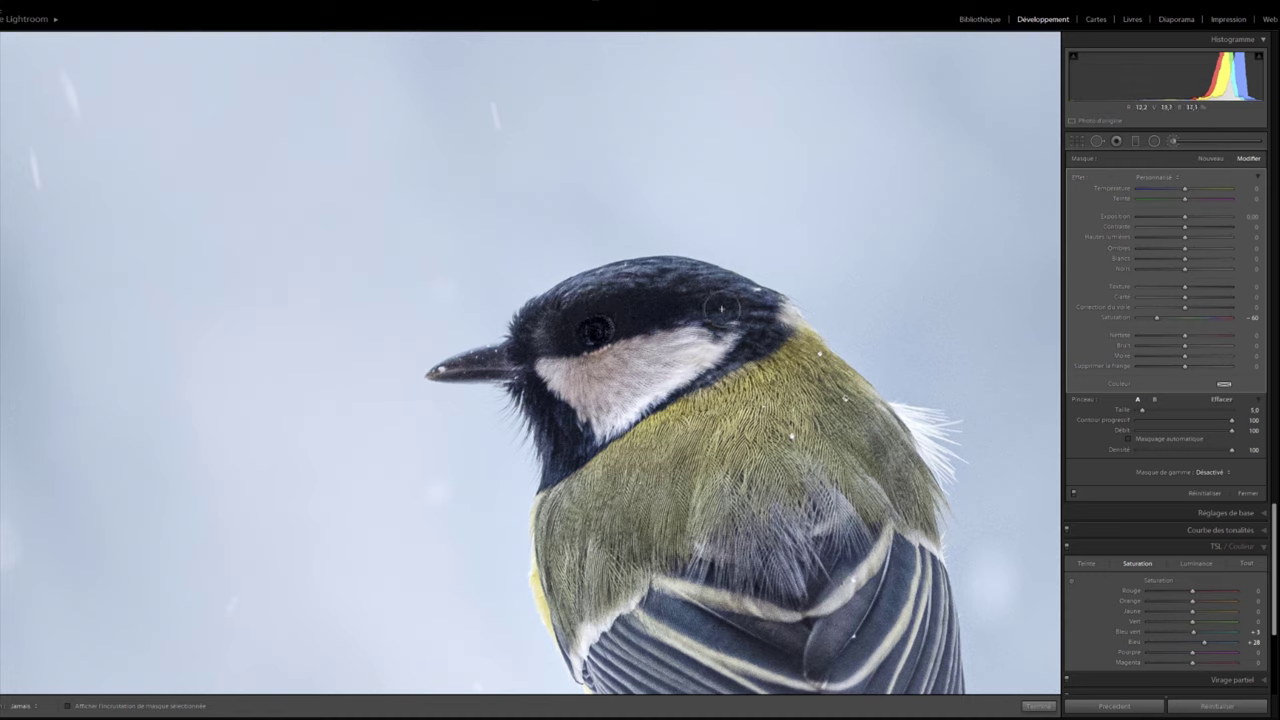
Step: Extend the mask over crown, throat and eye stripe, set saturation −28, and fit the view
{"action": "key", "text": "o"}
{"action": "mouse_move", "coordinate": [593, 283]}
{"action": "left_mouse_down"}
{"action": "mouse_move", "coordinate": [667, 271]}
{"action": "mouse_move", "coordinate": [527, 382]}
{"action": "mouse_move", "coordinate": [580, 432]}
{"action": "left_mouse_up"}
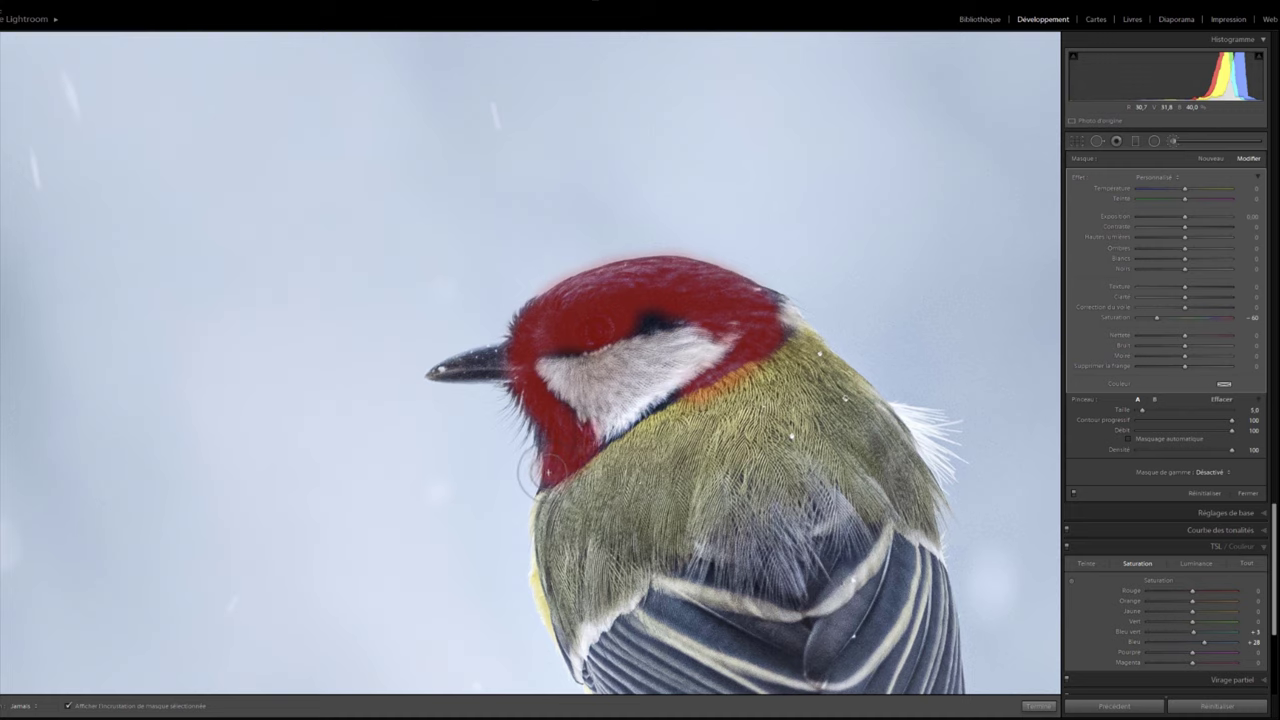
{"action": "left_click_drag", "start_coordinate": [580, 432], "coordinate": [555, 440]}
{"action": "left_click_drag", "start_coordinate": [611, 316], "coordinate": [649, 327]}
{"action": "key", "text": "o"}
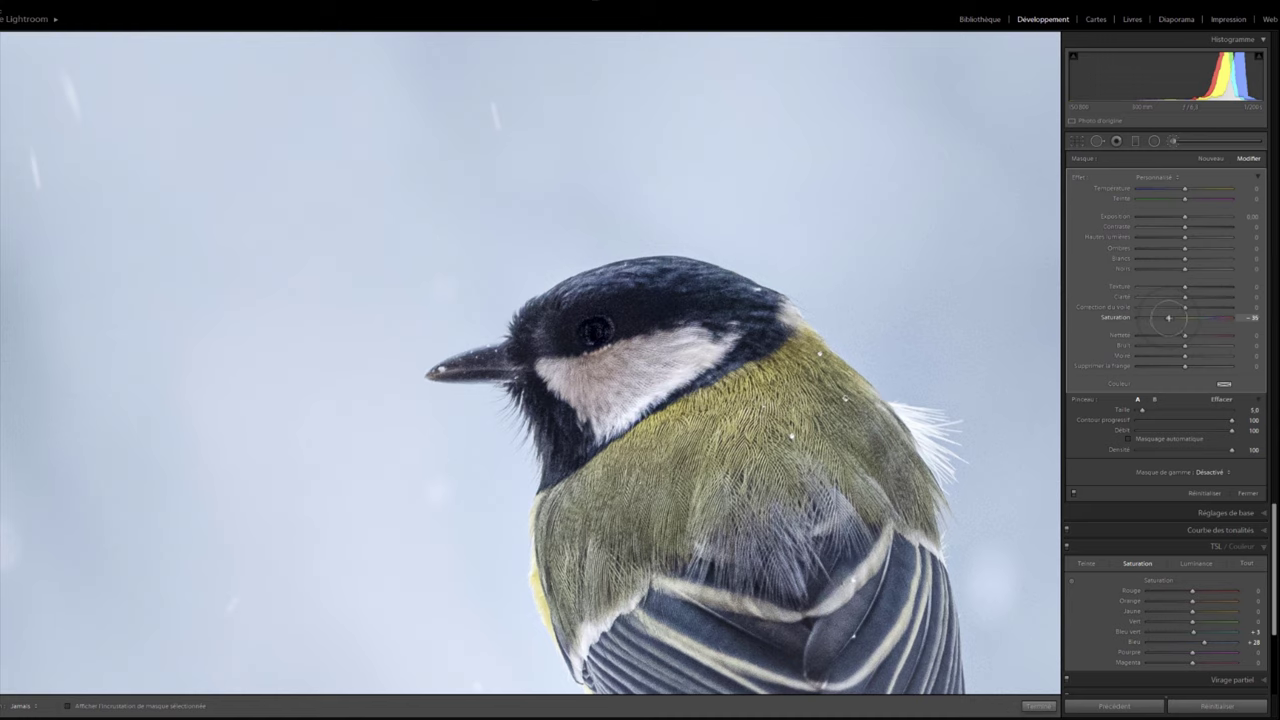
{"action": "left_click_drag", "start_coordinate": [1168, 317], "coordinate": [1139, 318]}
{"action": "left_click_drag", "start_coordinate": [1148, 320], "coordinate": [1164, 319]}
{"action": "key", "text": "z"}
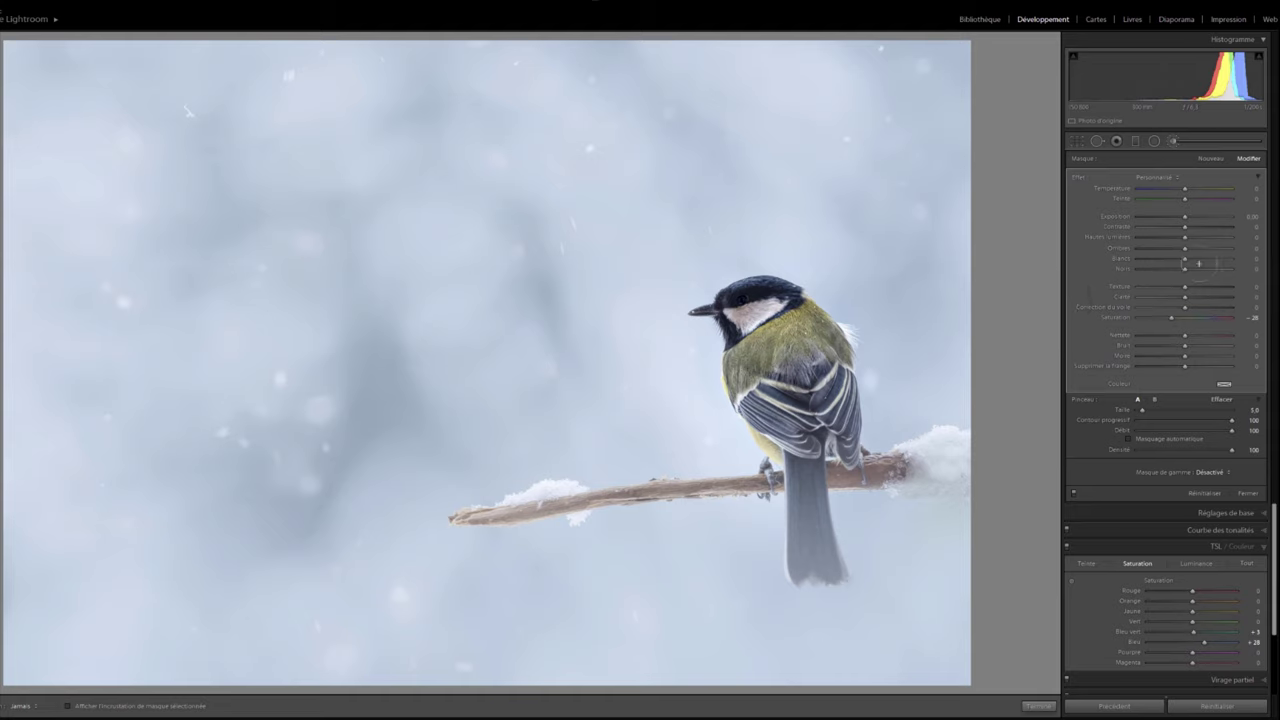
Step: Lift the head mask's highlights to 34, then close it and begin a new brush mask
{"action": "left_click_drag", "start_coordinate": [1185, 238], "coordinate": [1200, 238]}
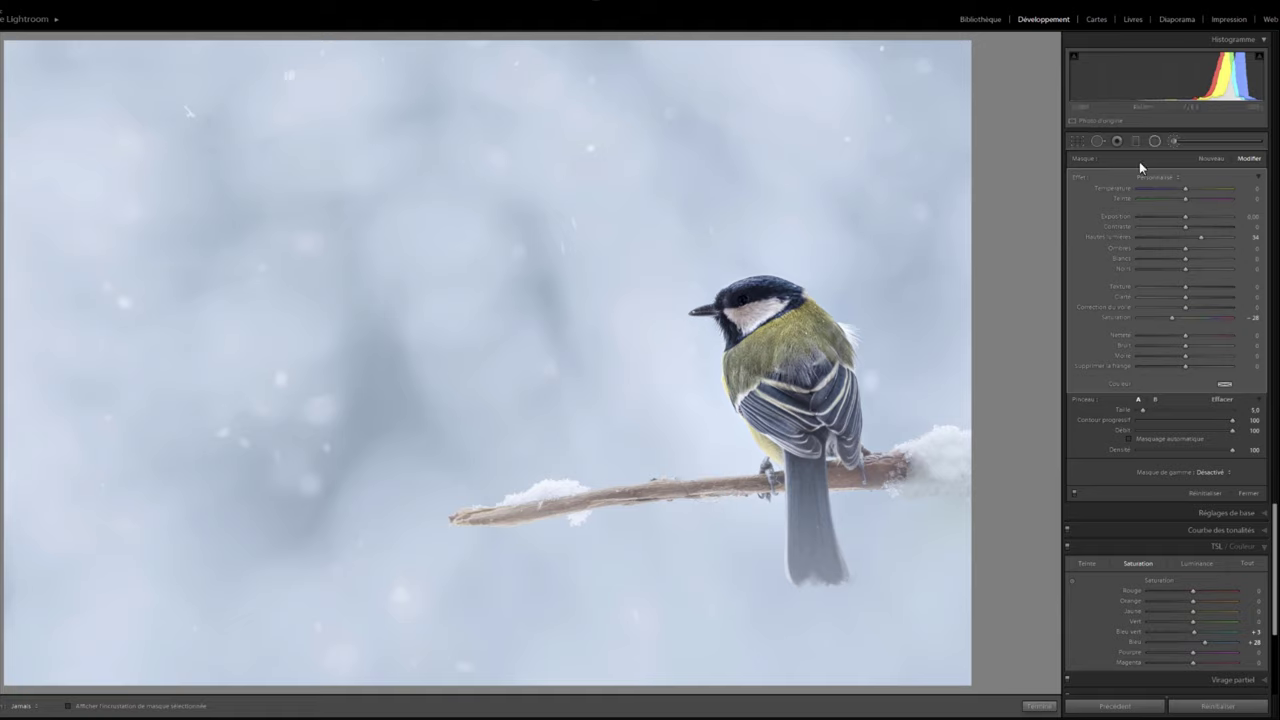
{"action": "left_click", "coordinate": [1176, 143]}
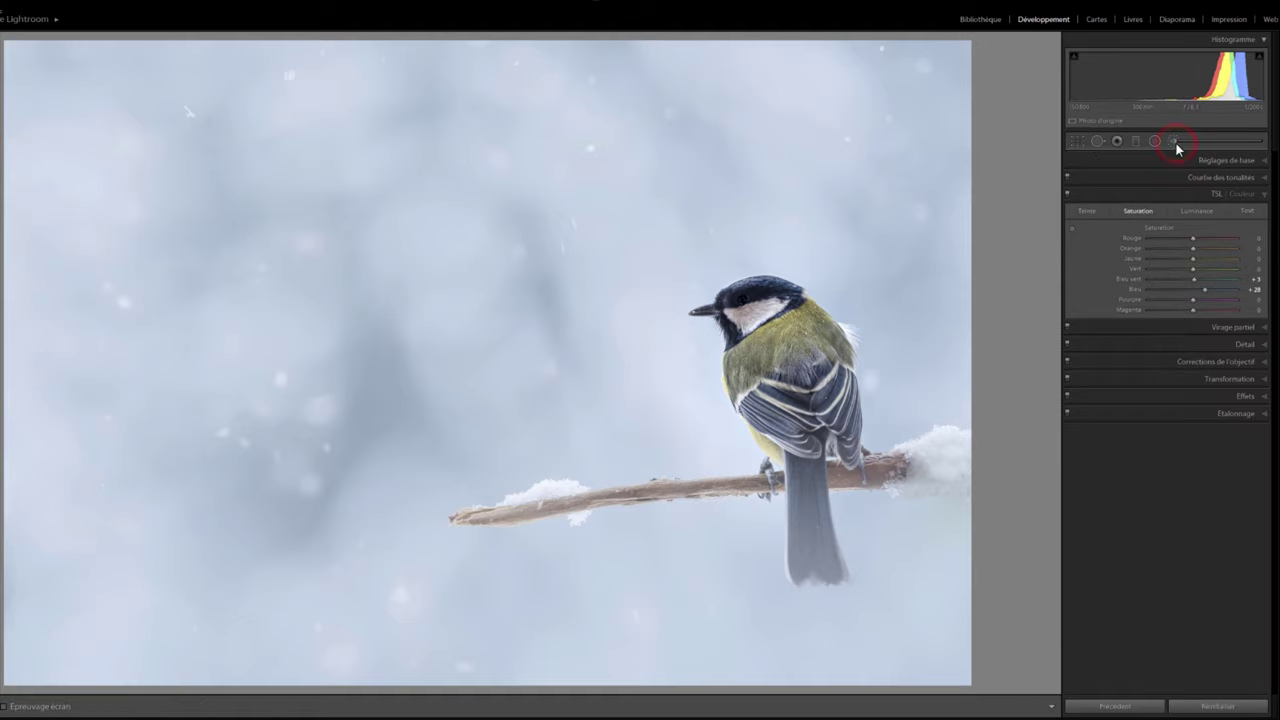
{"action": "left_click", "coordinate": [1176, 143]}
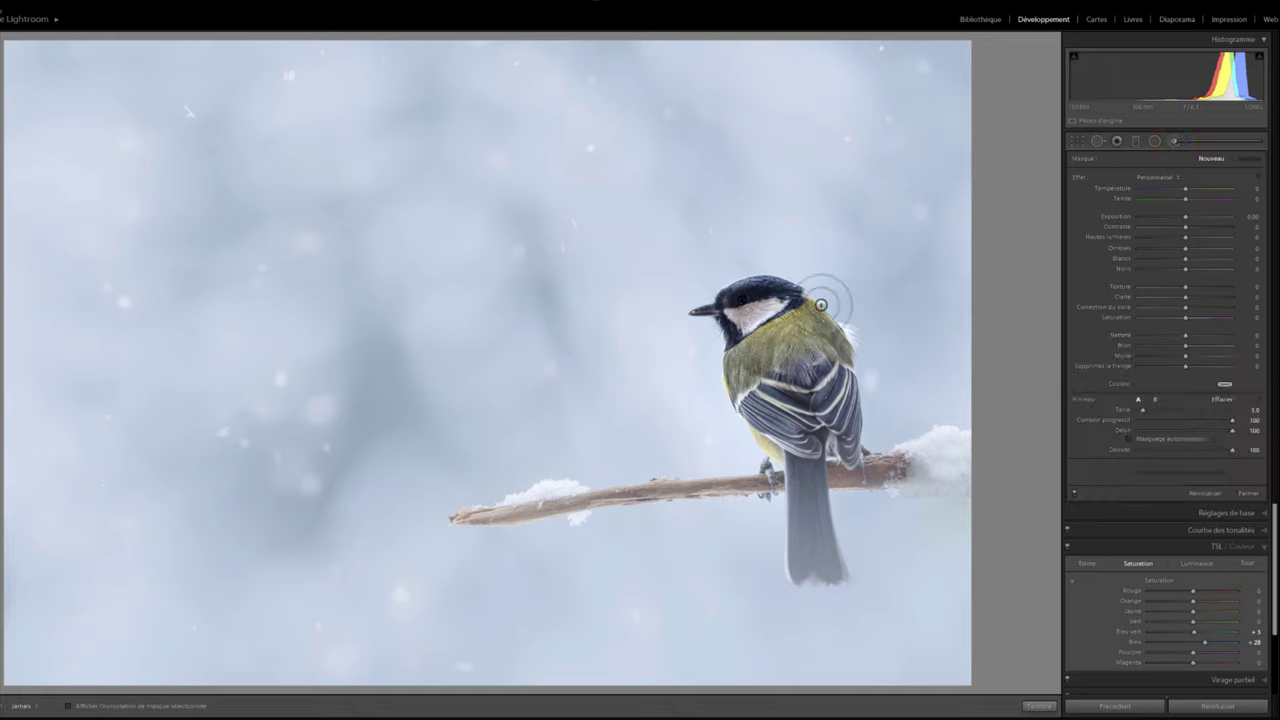
Step: Paint a brush mask along the branch and darken its shadows to −29
{"action": "scroll", "coordinate": [465, 517], "scroll_direction": "down", "scroll_amount": 2}
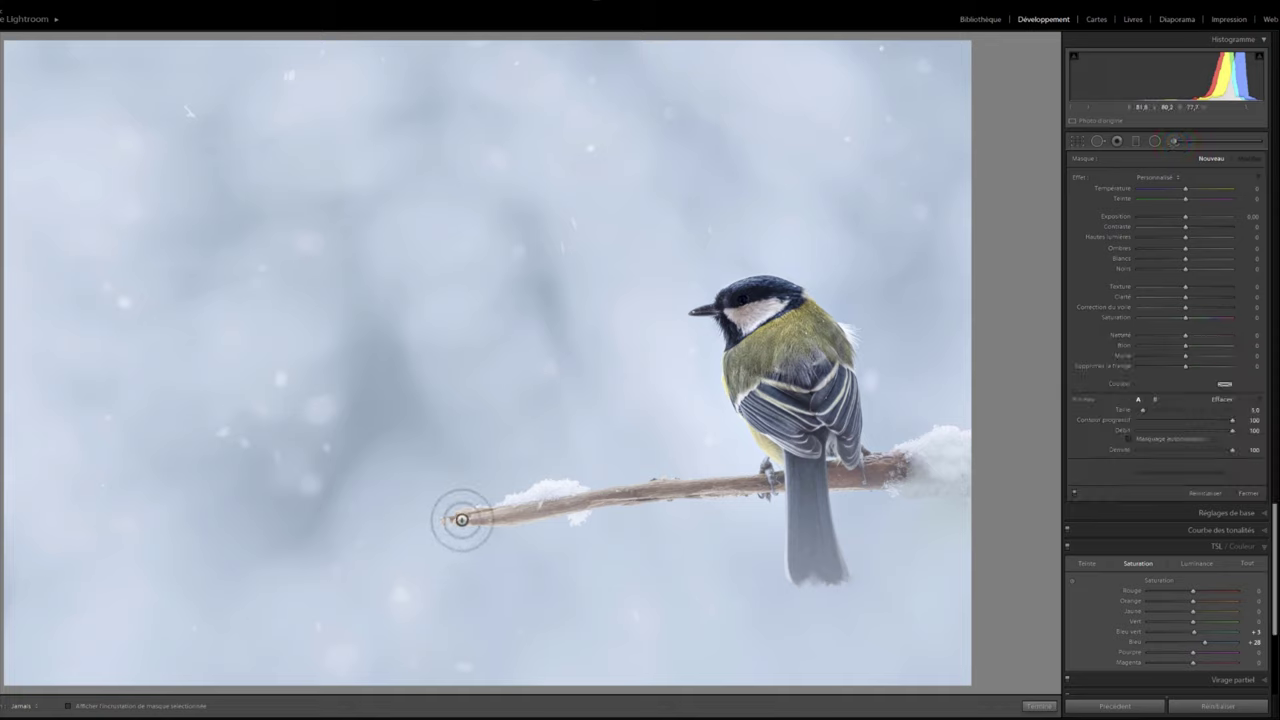
{"action": "left_click_drag", "start_coordinate": [458, 517], "coordinate": [643, 492]}
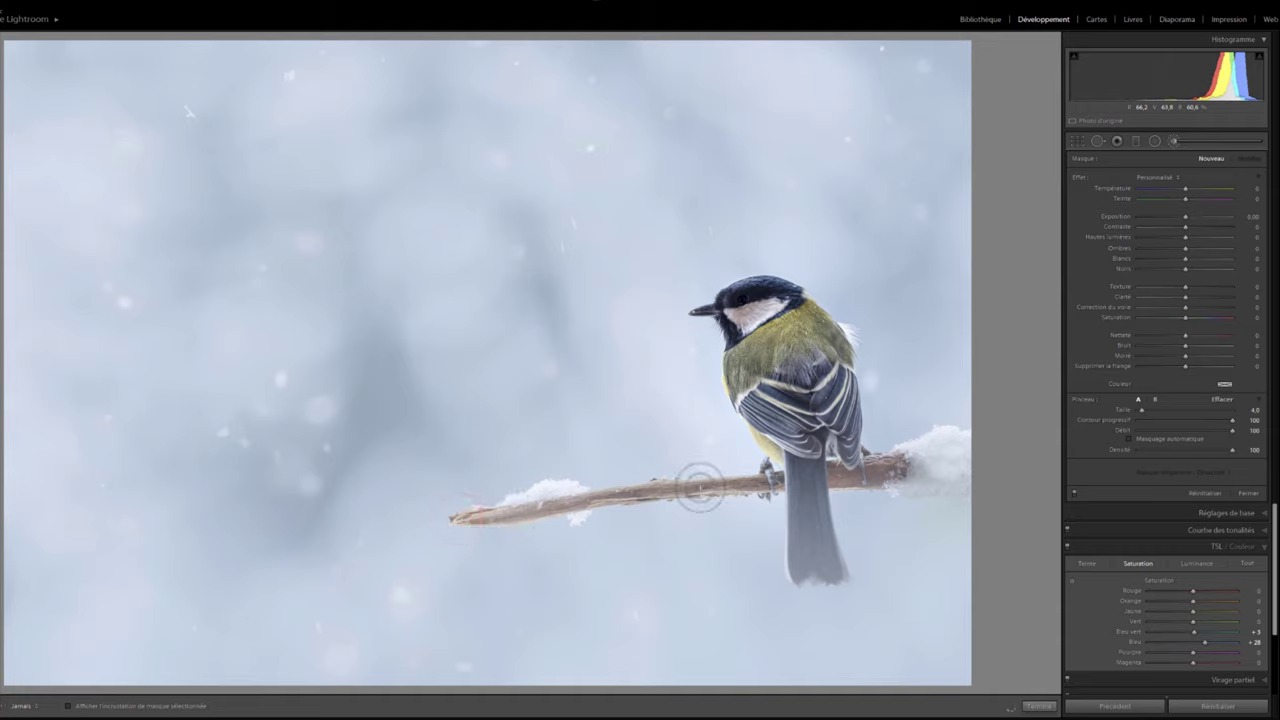
{"action": "mouse_move", "coordinate": [643, 492]}
{"action": "left_mouse_down"}
{"action": "mouse_move", "coordinate": [850, 488]}
{"action": "mouse_move", "coordinate": [885, 468]}
{"action": "left_mouse_up"}
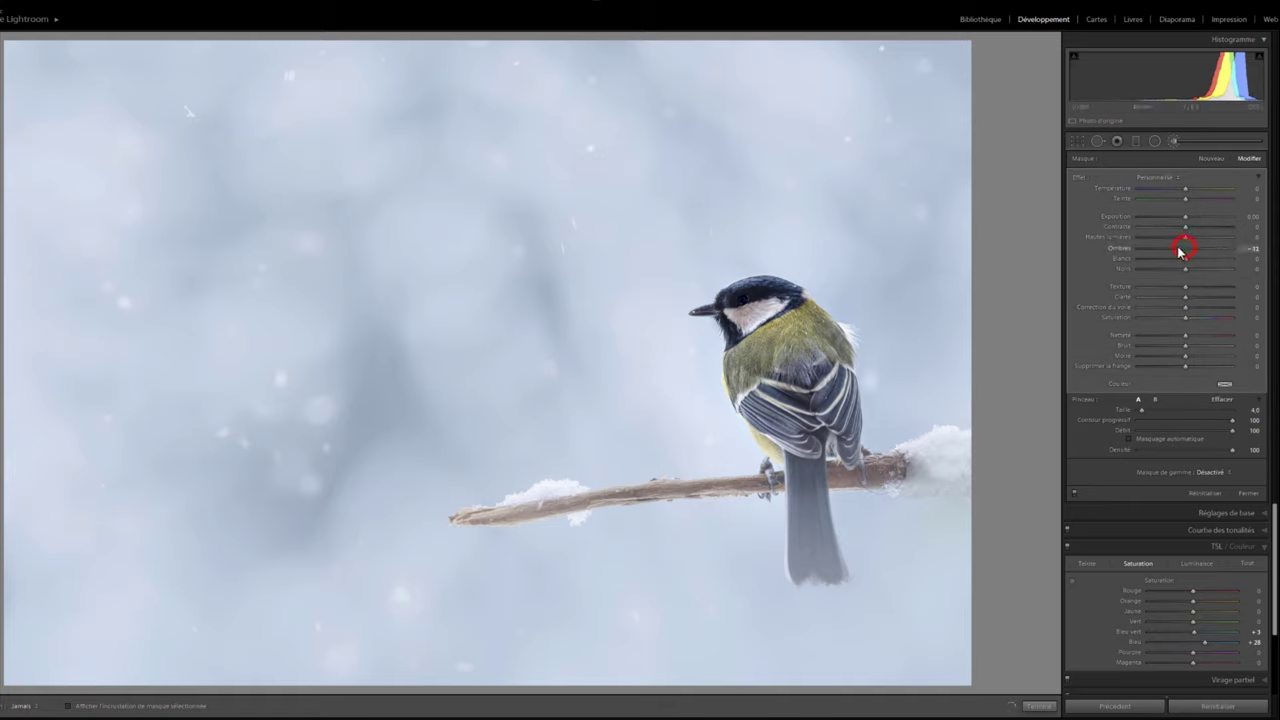
{"action": "left_click_drag", "start_coordinate": [1184, 247], "coordinate": [1174, 251]}
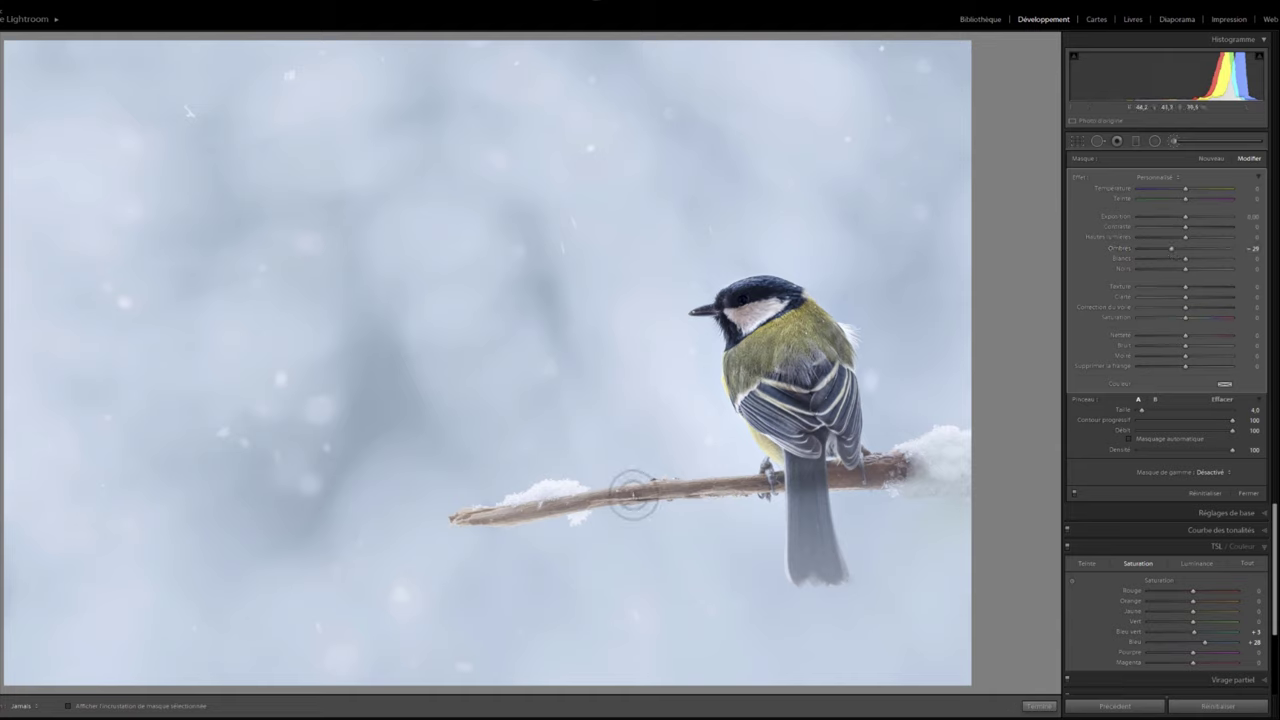
Step: Warm the branch mask's temperature to 17 and toggle it off and on to compare
{"action": "left_click", "coordinate": [1186, 297]}
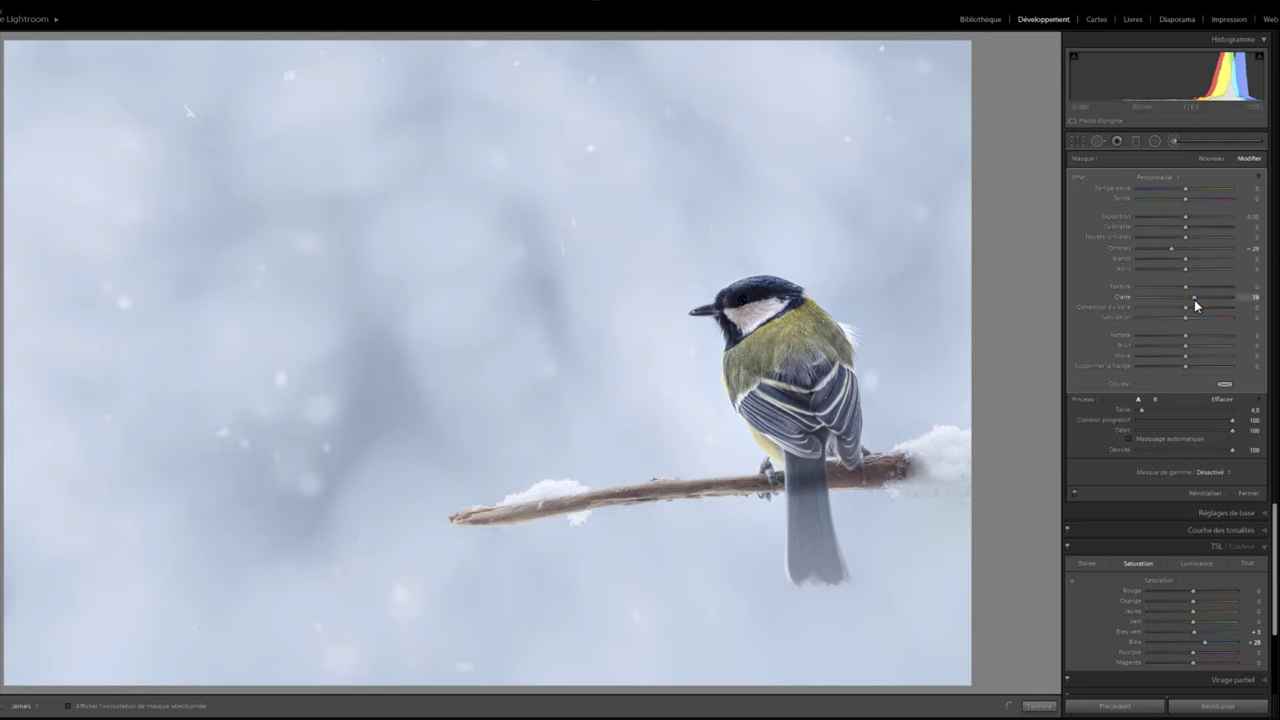
{"action": "left_click_drag", "start_coordinate": [1186, 188], "coordinate": [1193, 188]}
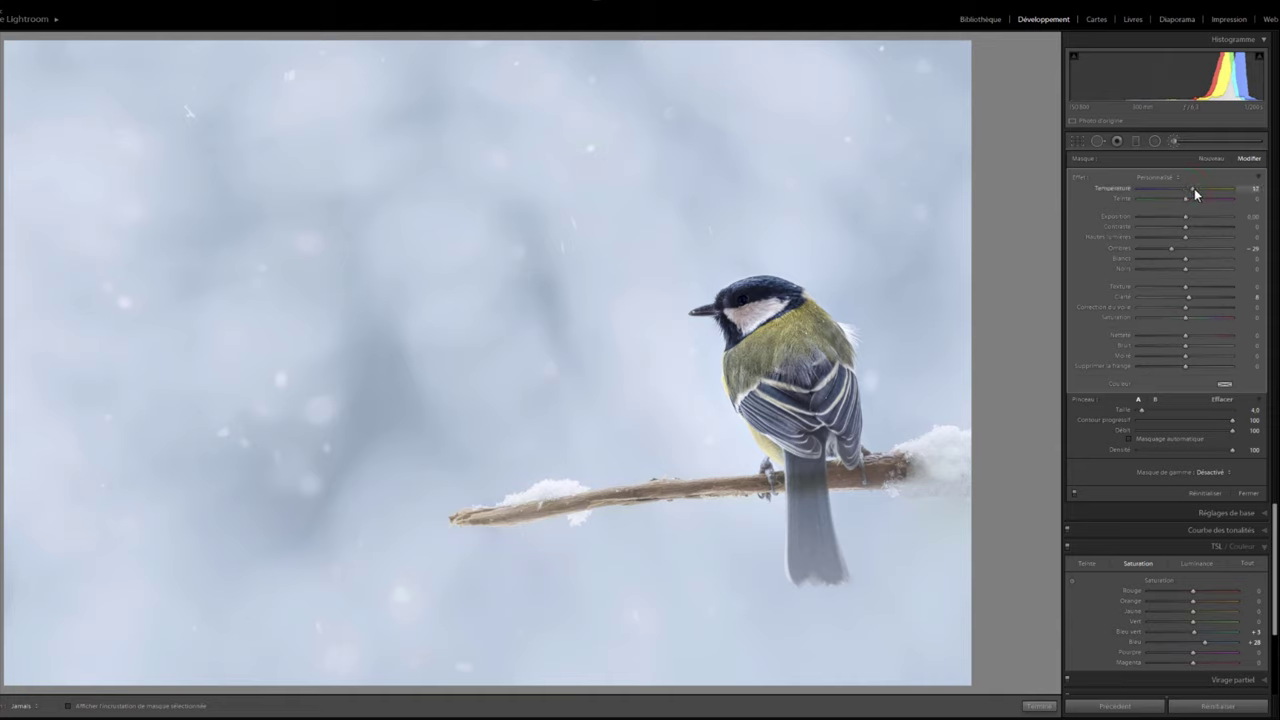
{"action": "left_click", "coordinate": [1074, 493]}
{"action": "left_click", "coordinate": [1074, 493]}
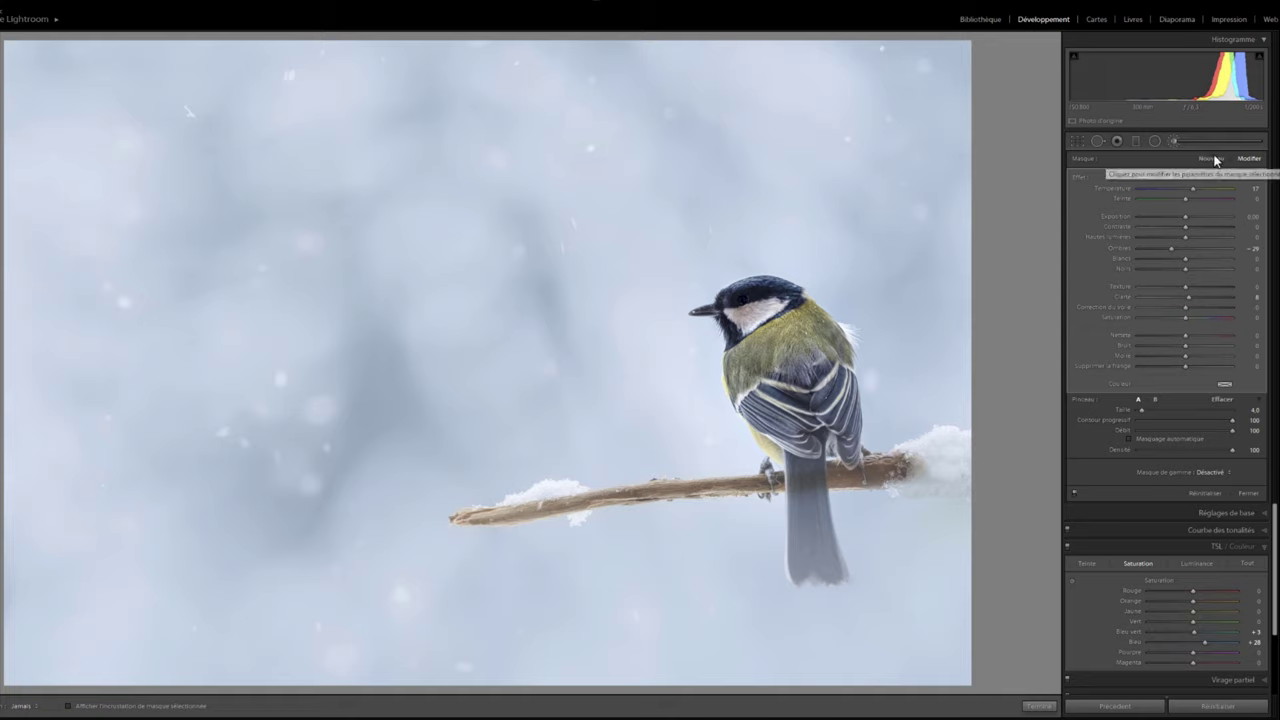
{"action": "left_click", "coordinate": [1248, 160]}
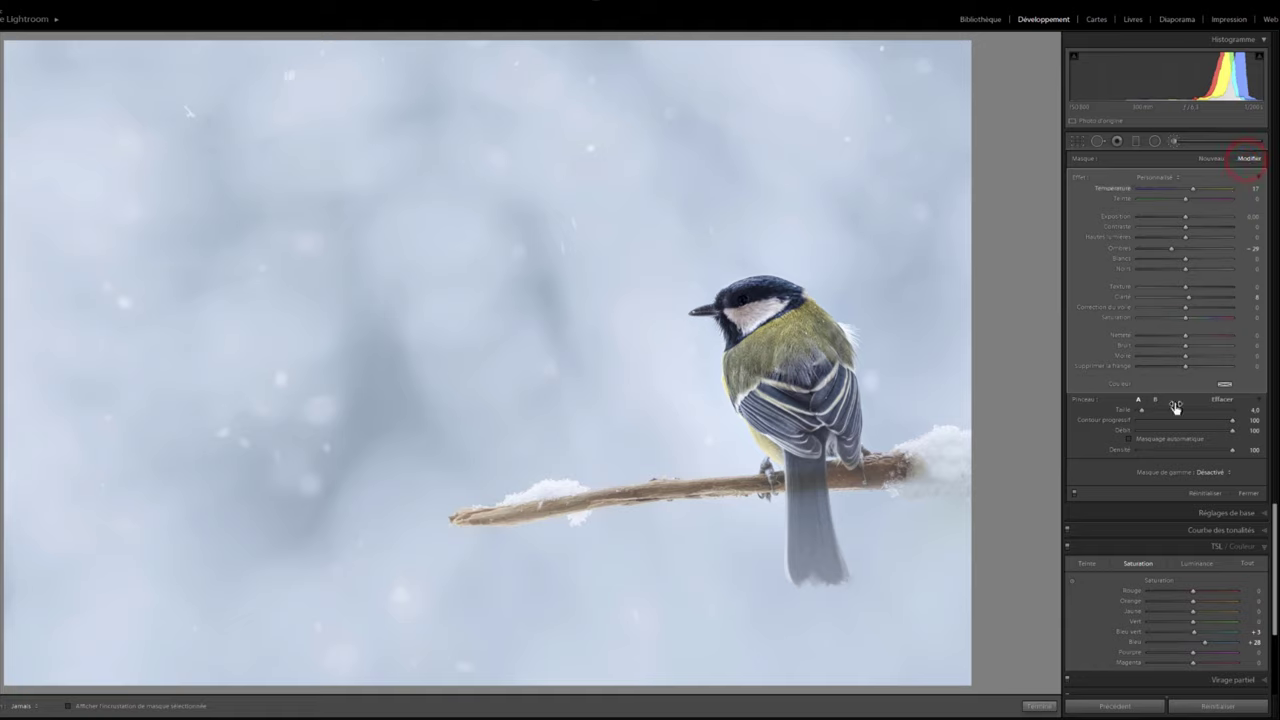
Step: Boost orange saturation to +67 and yellow to +18 on the branch, then show Before/After
{"action": "left_click", "coordinate": [1171, 142]}
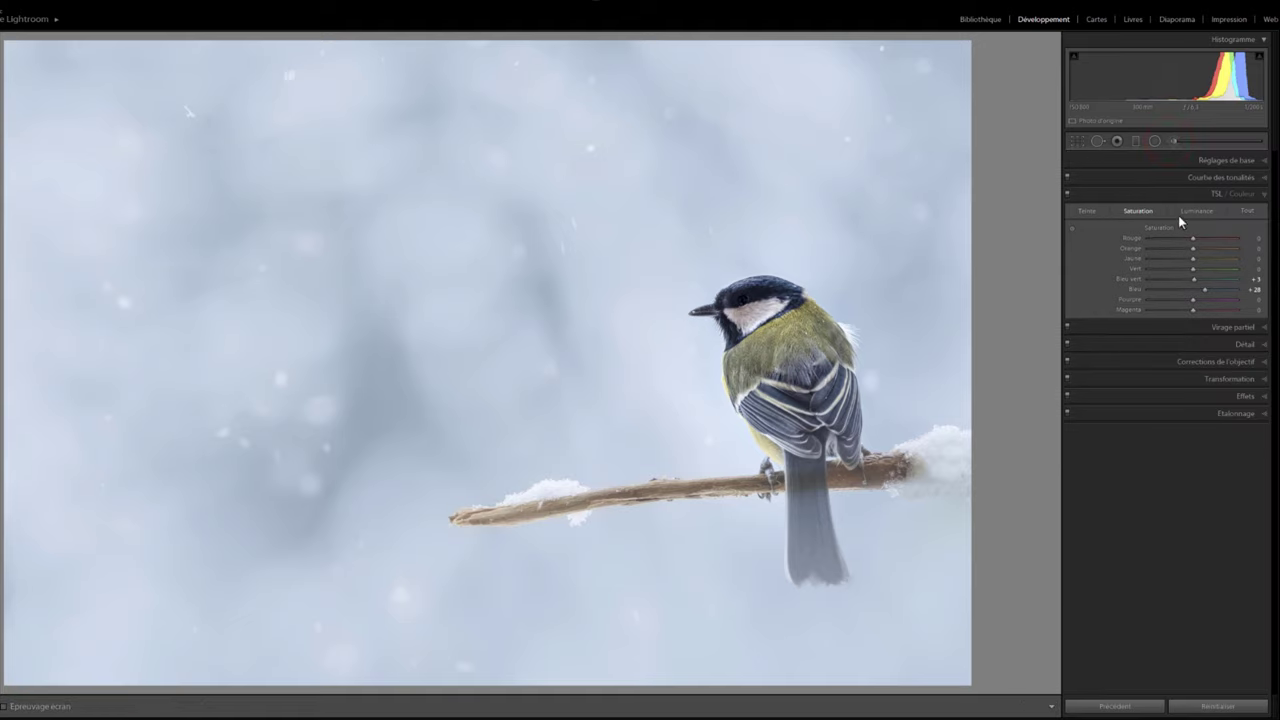
{"action": "left_click", "coordinate": [1073, 230]}
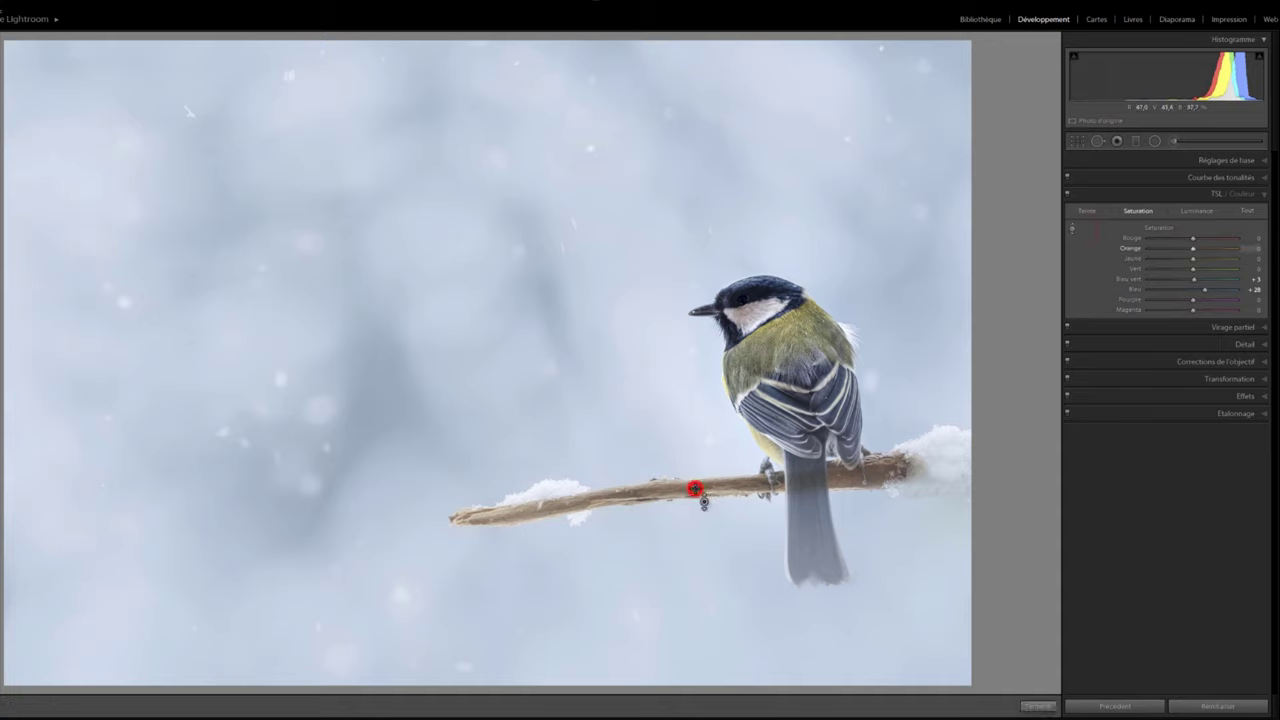
{"action": "left_click_drag", "start_coordinate": [694, 488], "coordinate": [694, 430]}
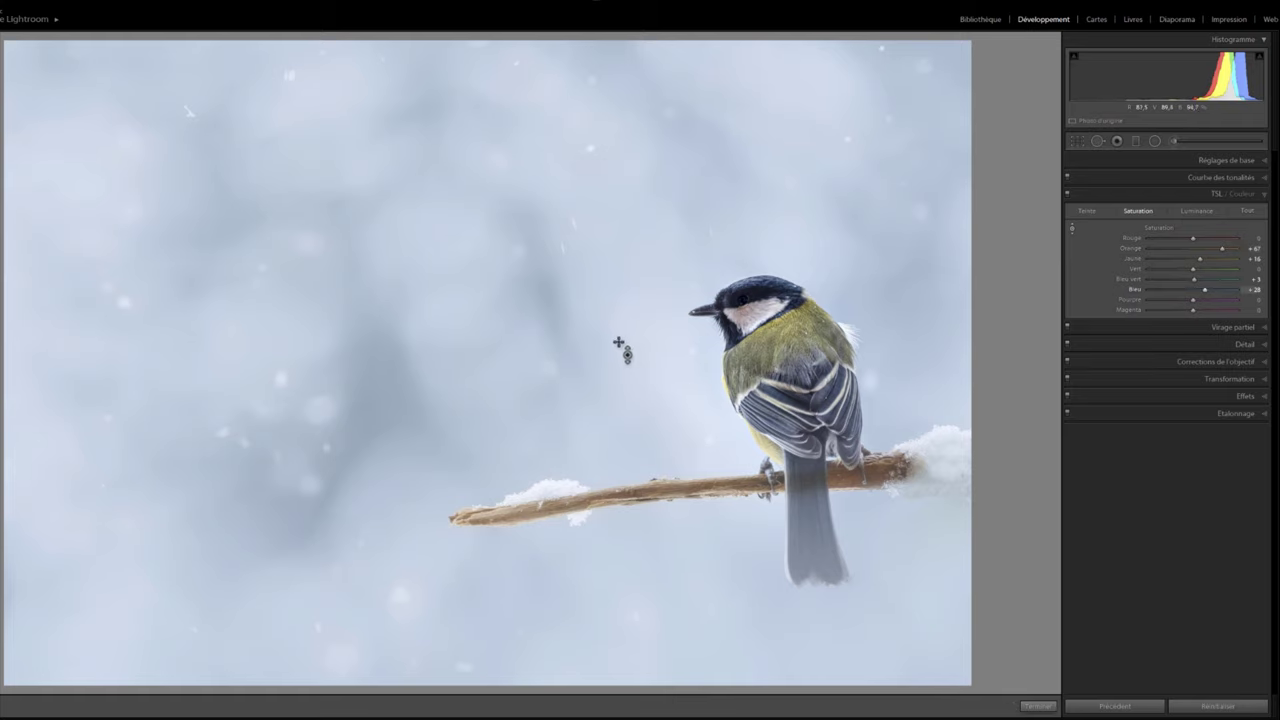
{"action": "key", "text": "y"}
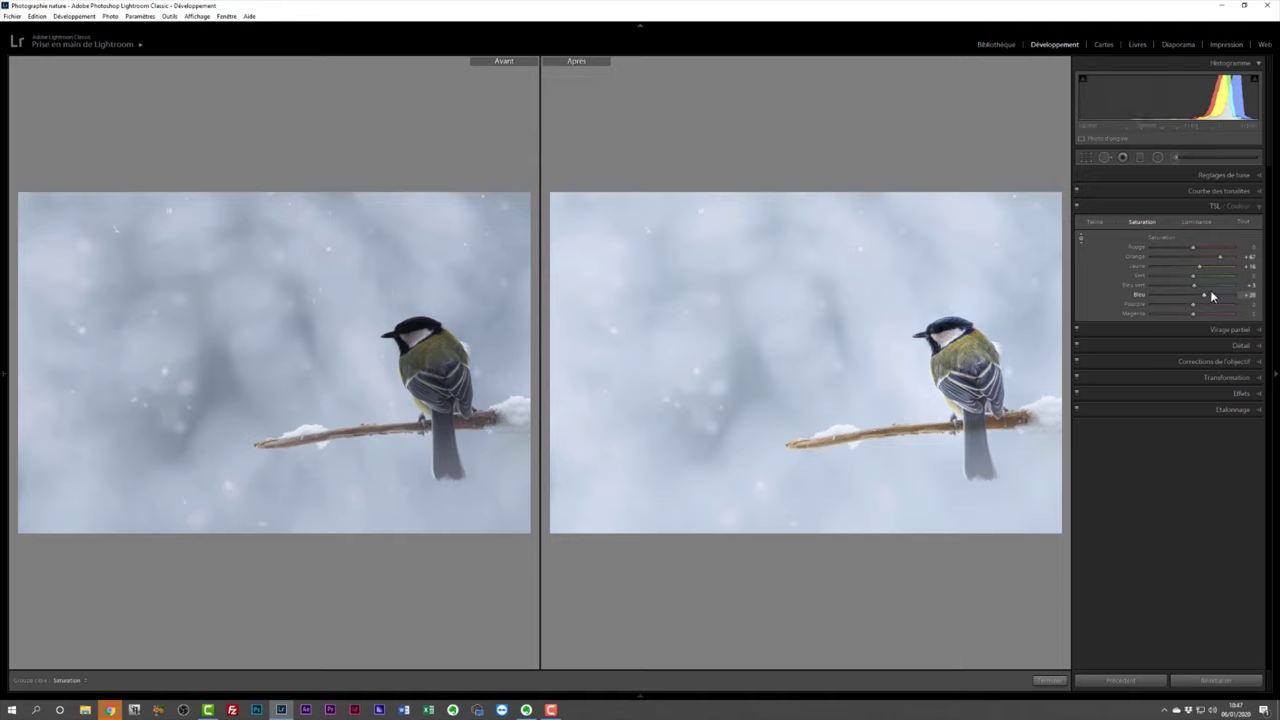
Step: Raise the HSL Blue saturation from +28 to about +46
{"action": "left_click_drag", "start_coordinate": [1205, 294], "coordinate": [1216, 298]}
Step: Create a new Brush mask and paint several strokes over the photo
{"action": "left_click", "coordinate": [1175, 157]}
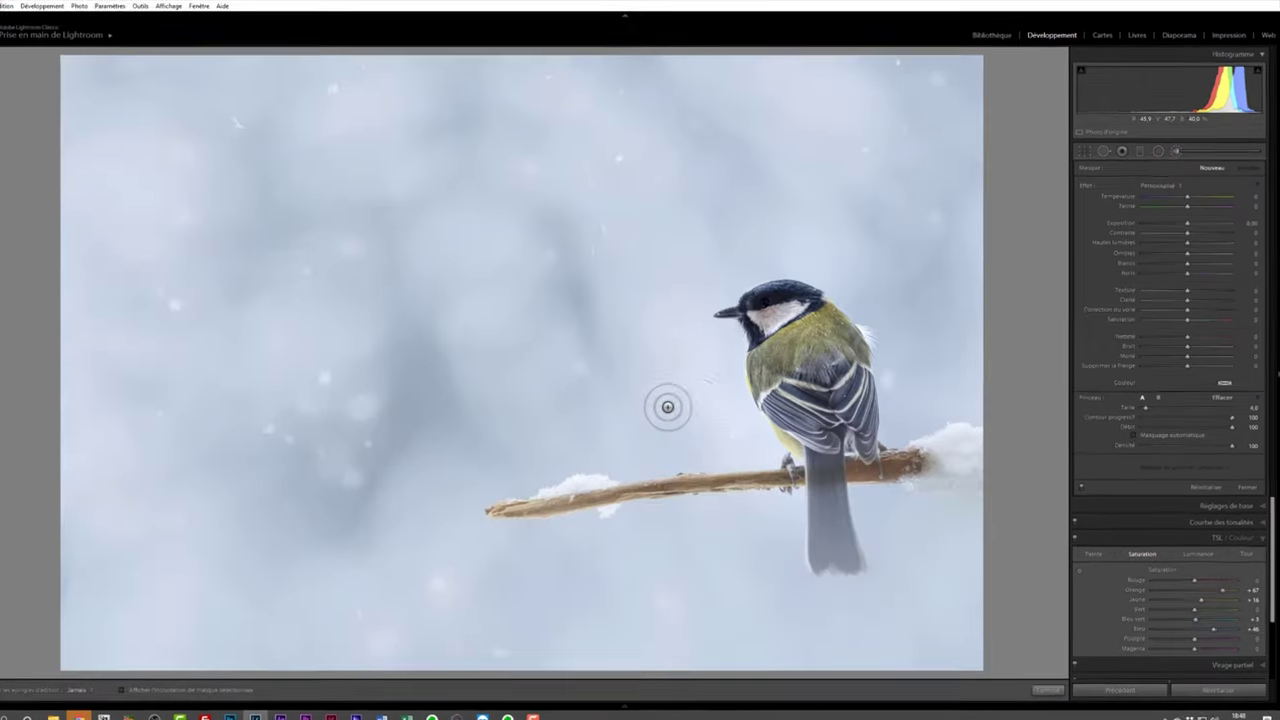
{"action": "scroll", "coordinate": [417, 418], "scroll_direction": "up", "scroll_amount": 3}
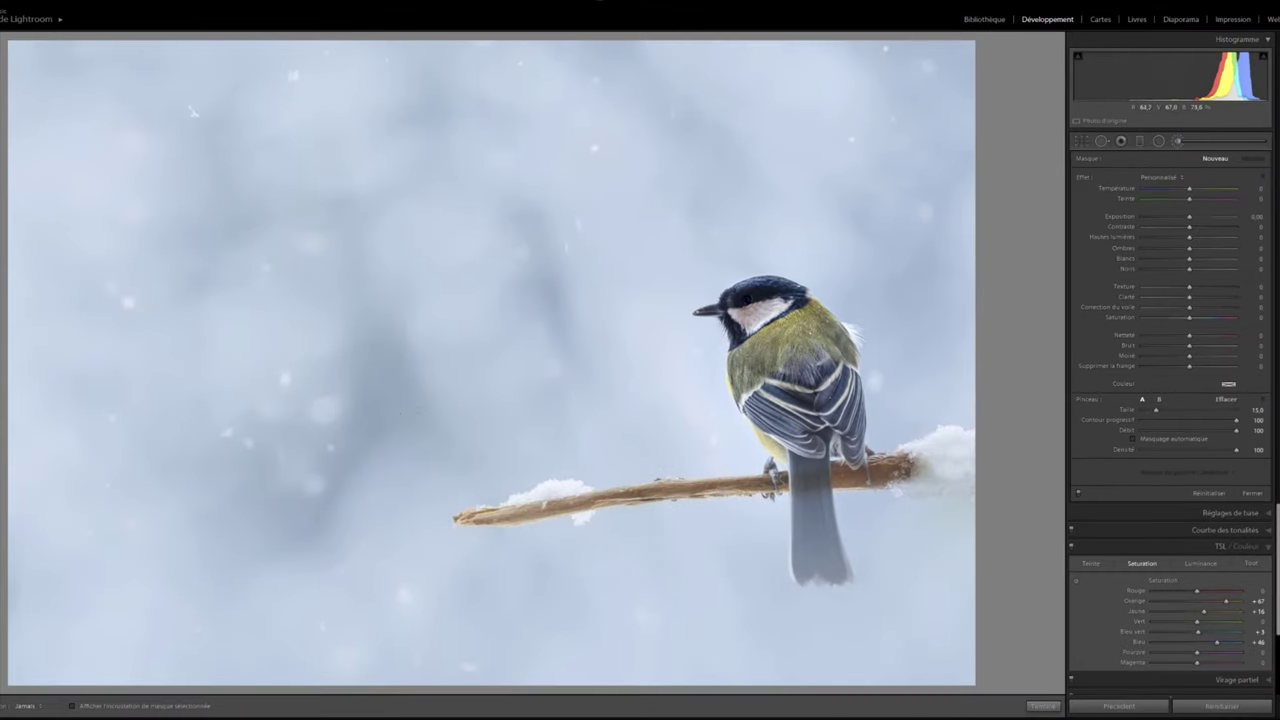
{"action": "scroll", "coordinate": [395, 422], "scroll_direction": "up", "scroll_amount": 2}
{"action": "left_click", "coordinate": [385, 394]}
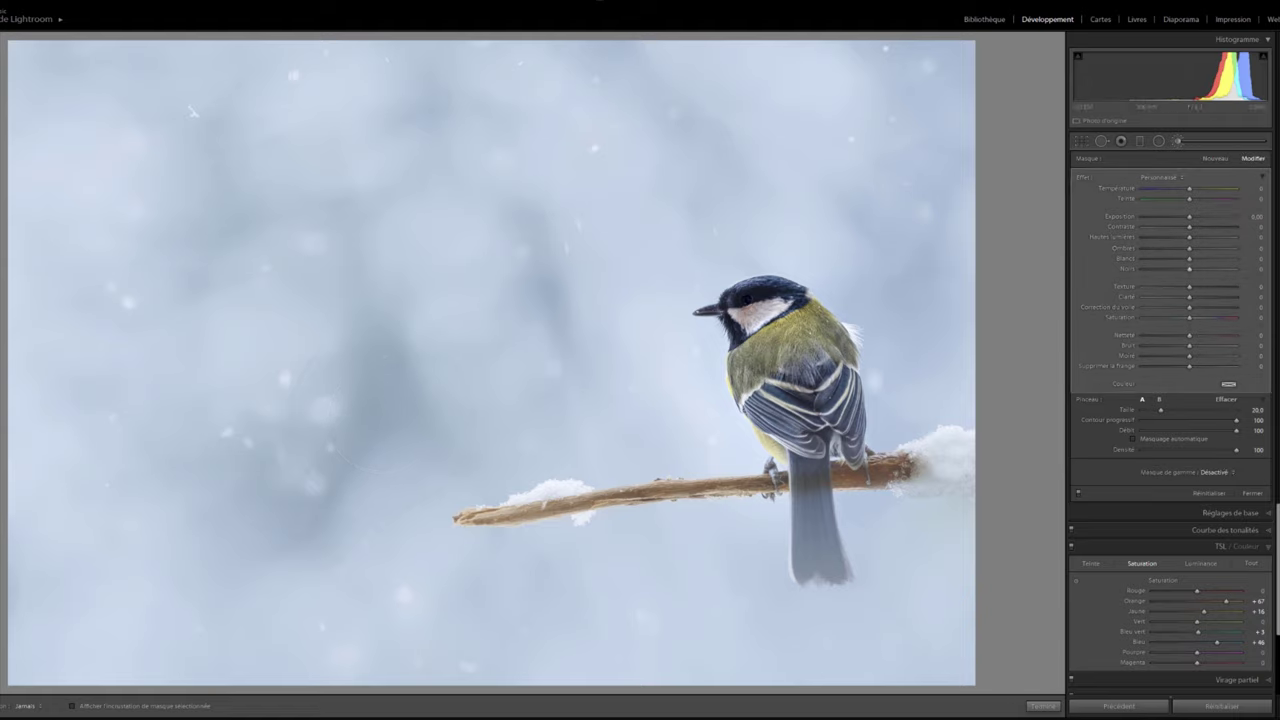
{"action": "left_click_drag", "start_coordinate": [1189, 251], "coordinate": [1232, 248]}
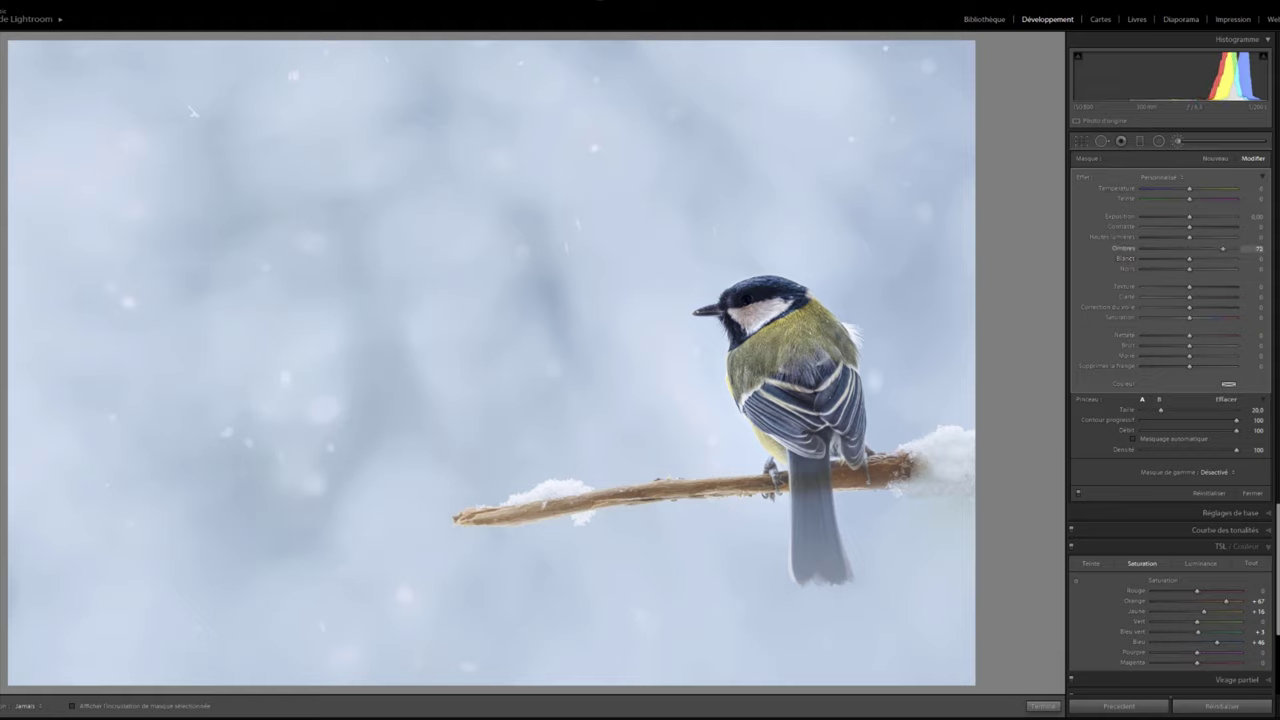
{"action": "scroll", "coordinate": [630, 285], "scroll_direction": "down", "scroll_amount": 3}
{"action": "left_click", "coordinate": [554, 311]}
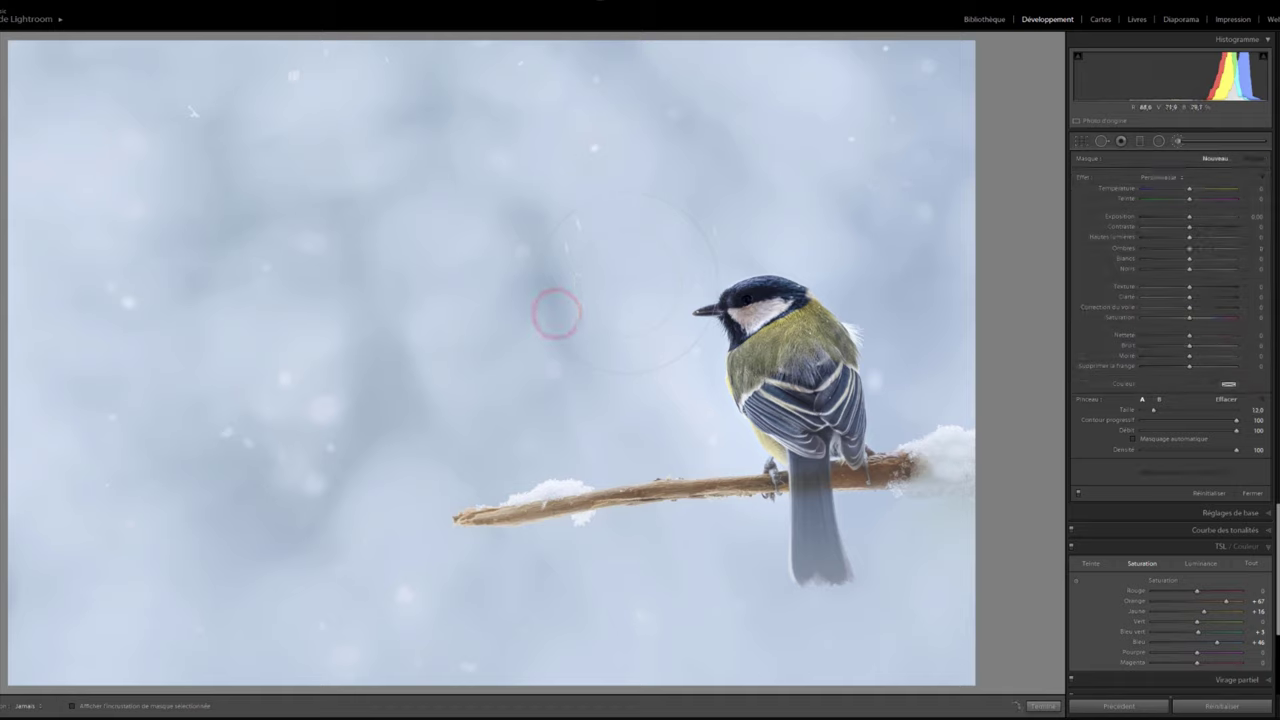
{"action": "left_click", "coordinate": [323, 203]}
{"action": "left_click", "coordinate": [776, 268]}
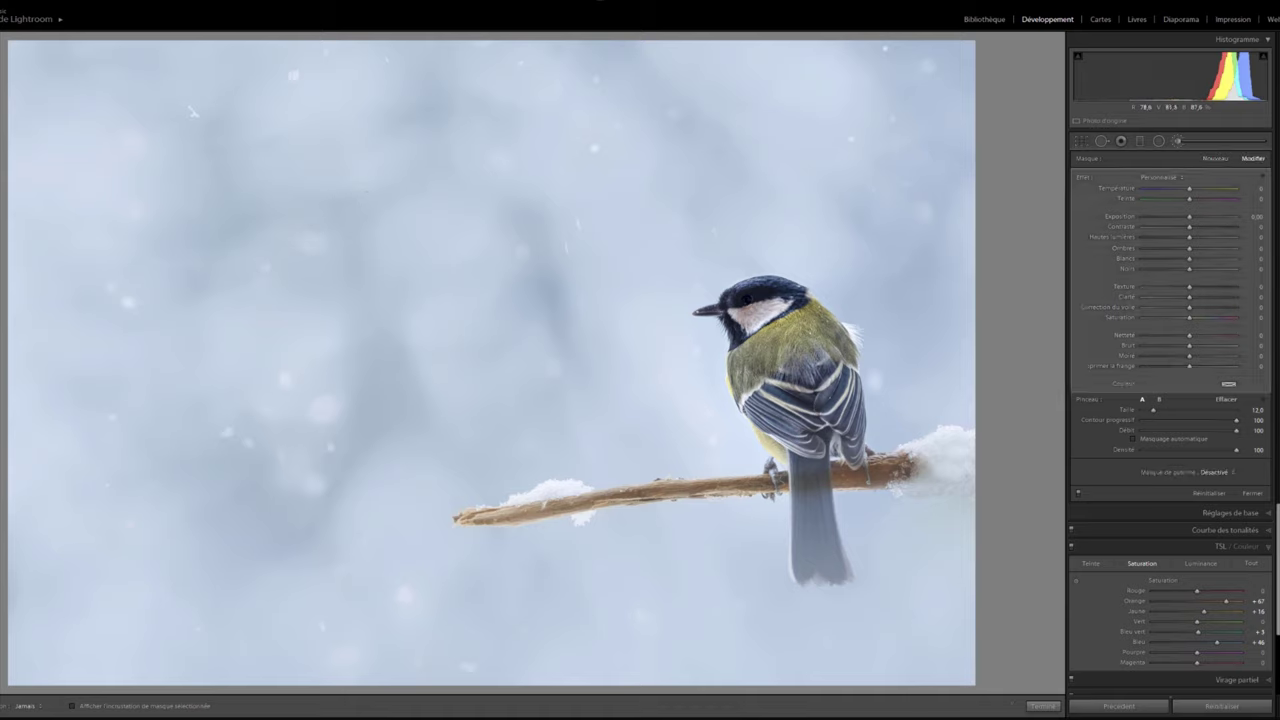
{"action": "left_click", "coordinate": [343, 477]}
Step: Set the mask's exposure to 0.35, shadows to 60 and blacks to 31
{"action": "left_click_drag", "start_coordinate": [1193, 268], "coordinate": [1197, 268]}
{"action": "left_click", "coordinate": [1189, 248]}
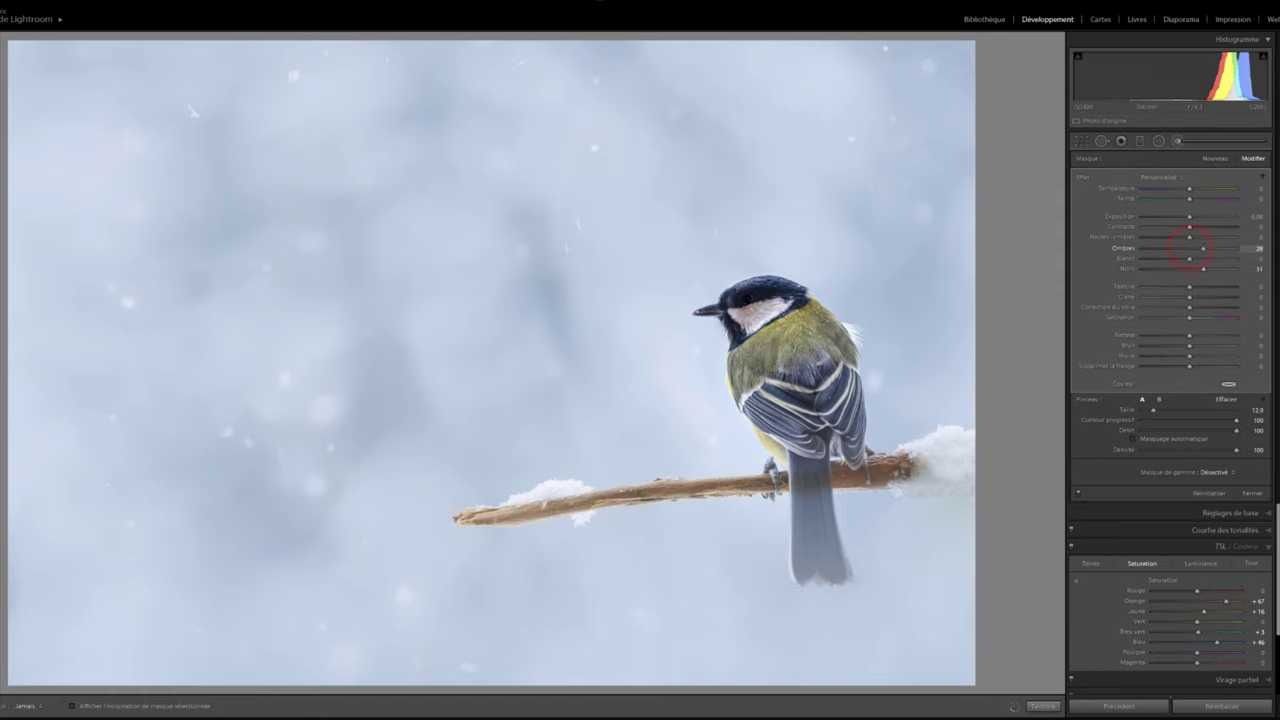
{"action": "left_click_drag", "start_coordinate": [1209, 248], "coordinate": [1186, 216]}
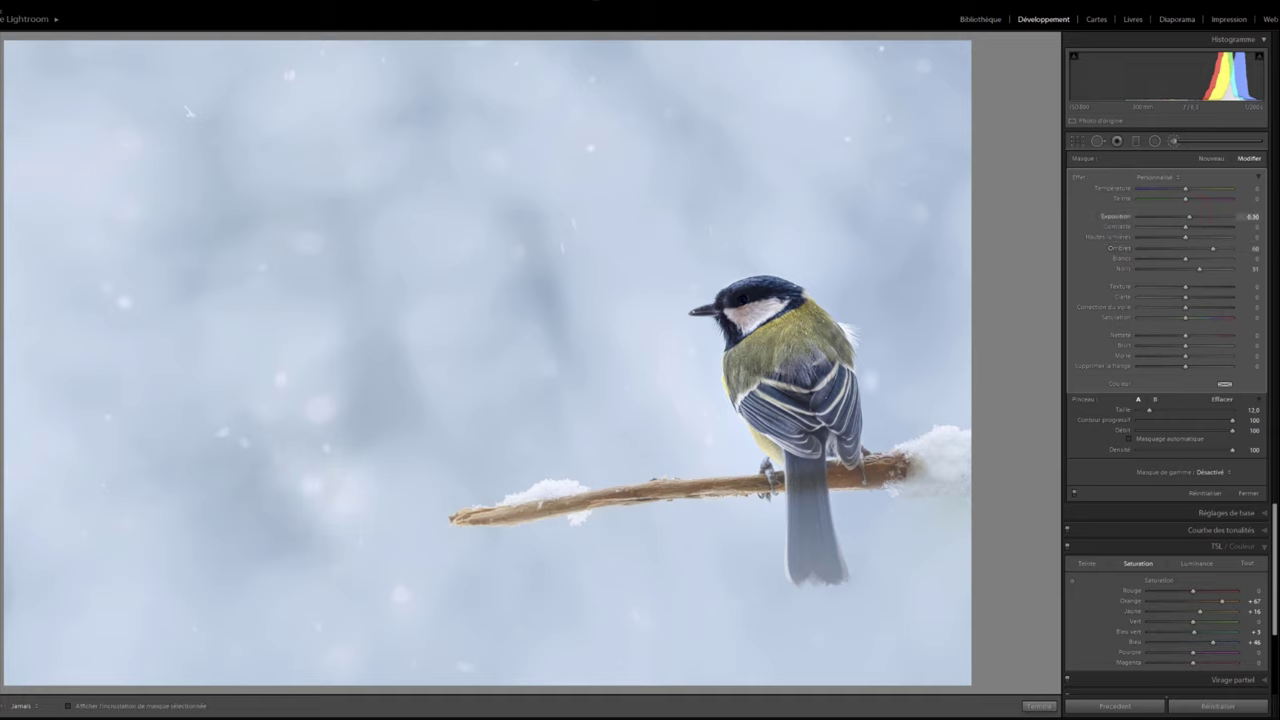
{"action": "left_click_drag", "start_coordinate": [1189, 216], "coordinate": [1190, 216]}
Step: Select Spot Removal in Heal mode and reduce the brush size to 77
{"action": "left_click", "coordinate": [1098, 141]}
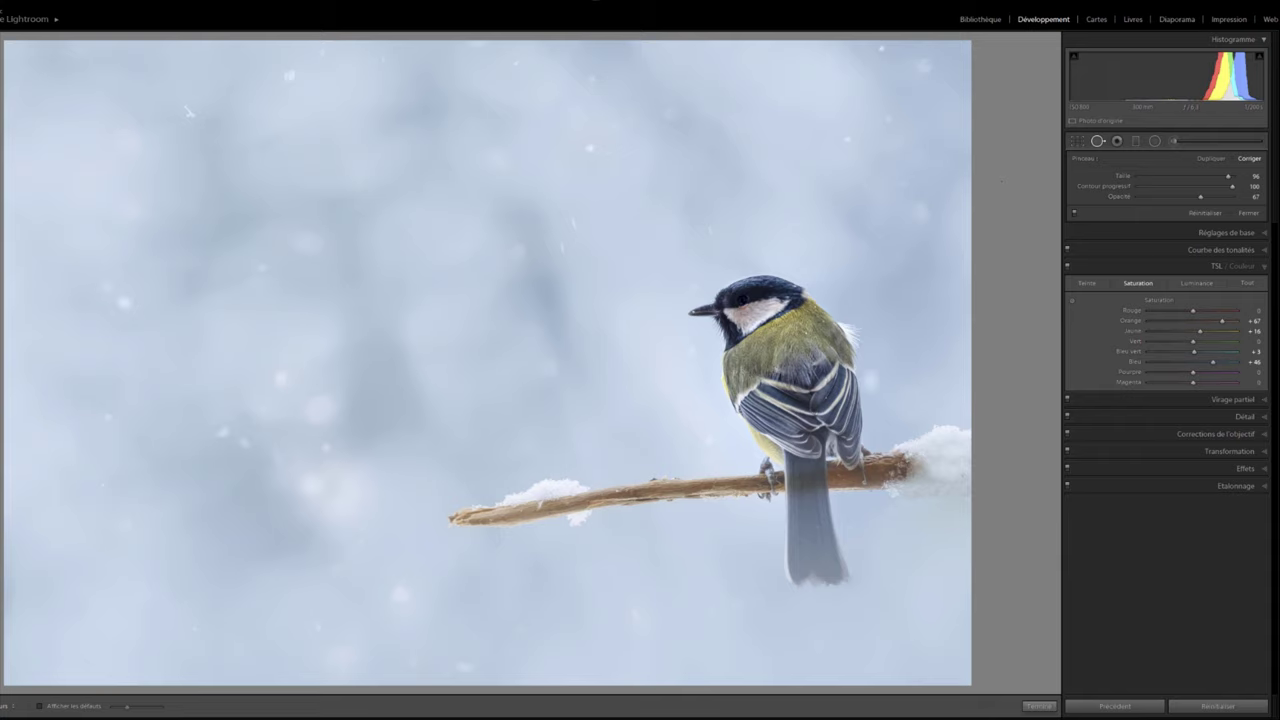
{"action": "left_click_drag", "start_coordinate": [1228, 176], "coordinate": [1208, 177]}
{"action": "left_click_drag", "start_coordinate": [1211, 176], "coordinate": [1207, 176]}
{"action": "left_click", "coordinate": [531, 381]}
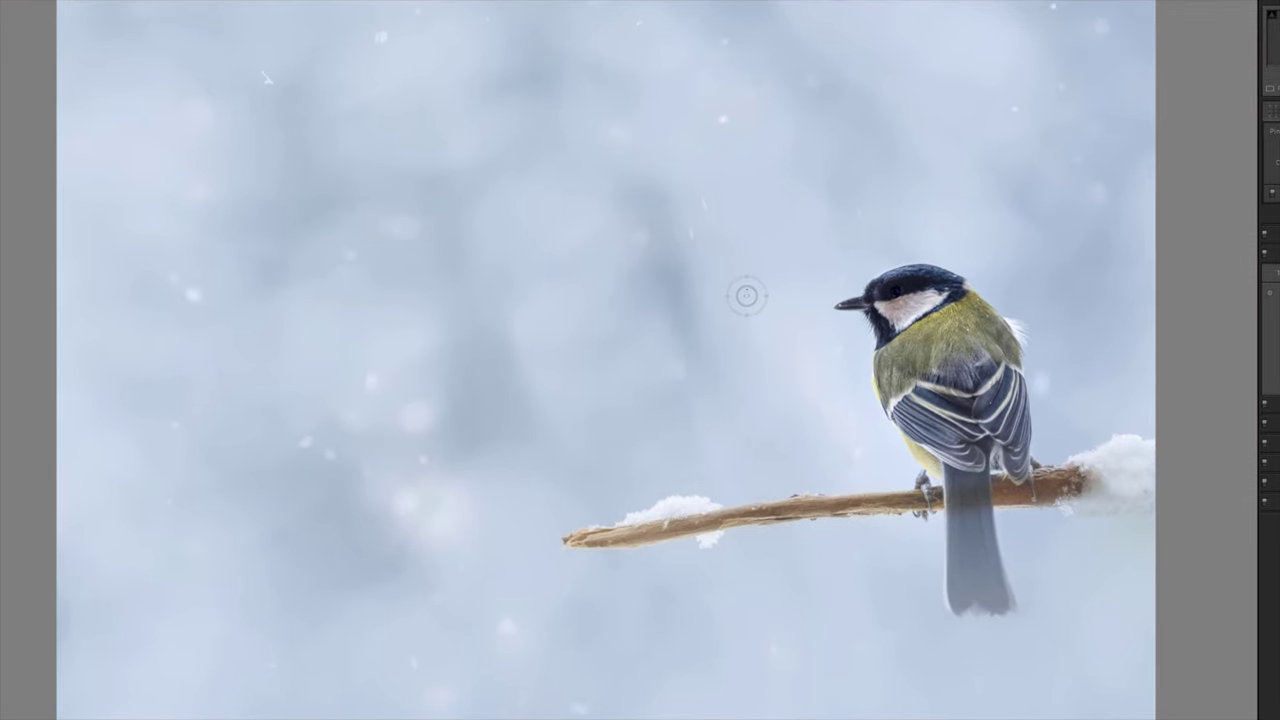
Step: Heal the speck above-left of the bird after deleting a misplaced heal spot
{"action": "left_click", "coordinate": [747, 295]}
{"action": "left_click", "coordinate": [747, 295]}
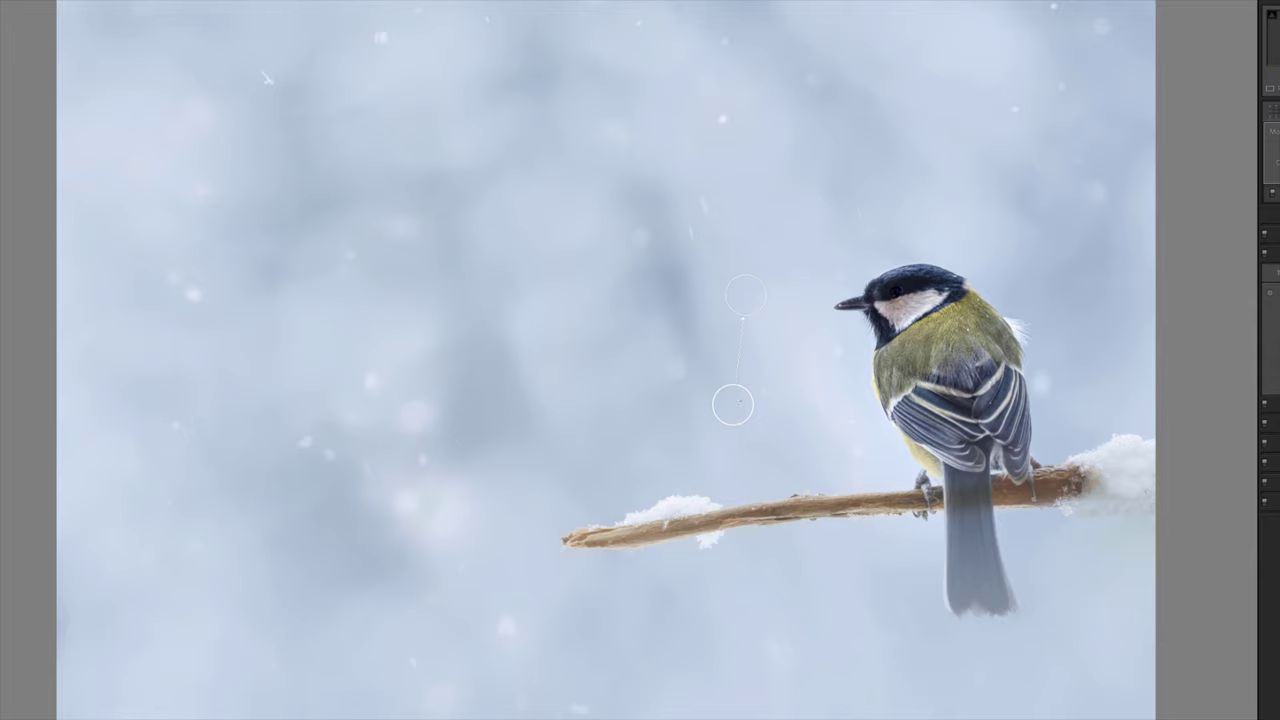
{"action": "left_click", "coordinate": [740, 408], "text": "alt"}
{"action": "left_click", "coordinate": [192, 292], "text": "shift"}
Step: Heal specks near the bottom and in the upper background, sampling clean areas
{"action": "left_click", "coordinate": [778, 581]}
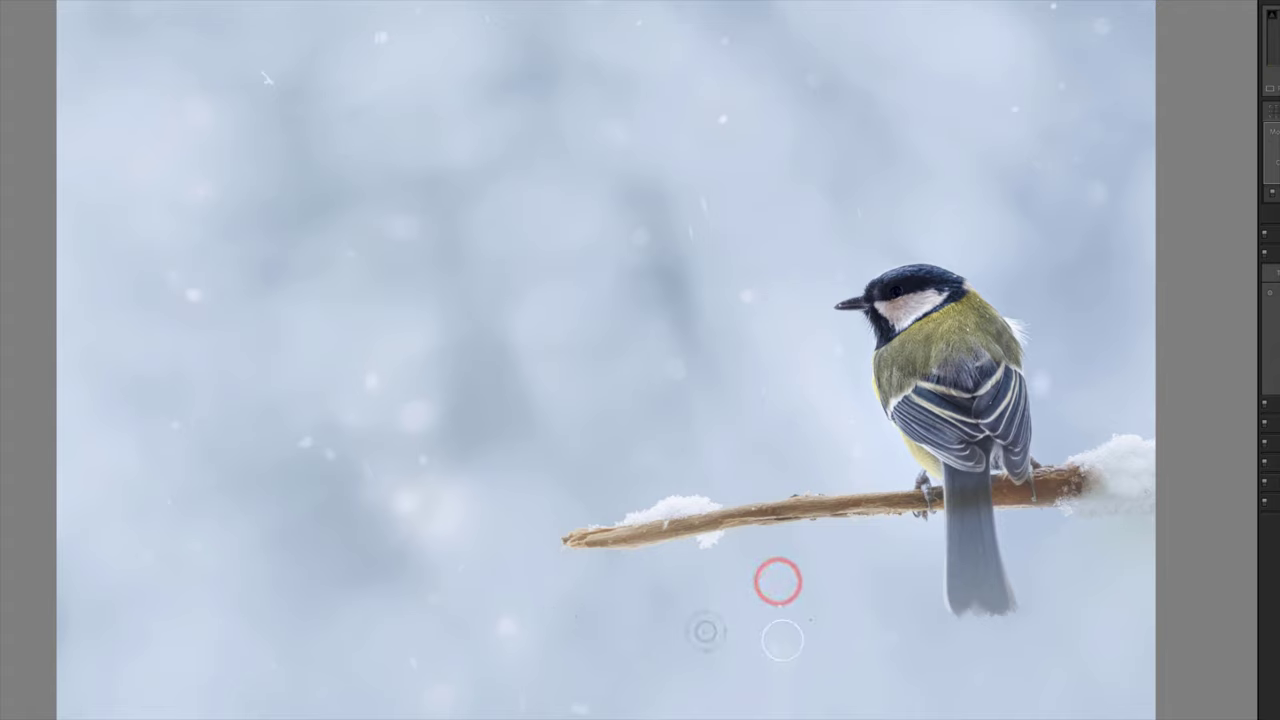
{"action": "left_click", "coordinate": [800, 643]}
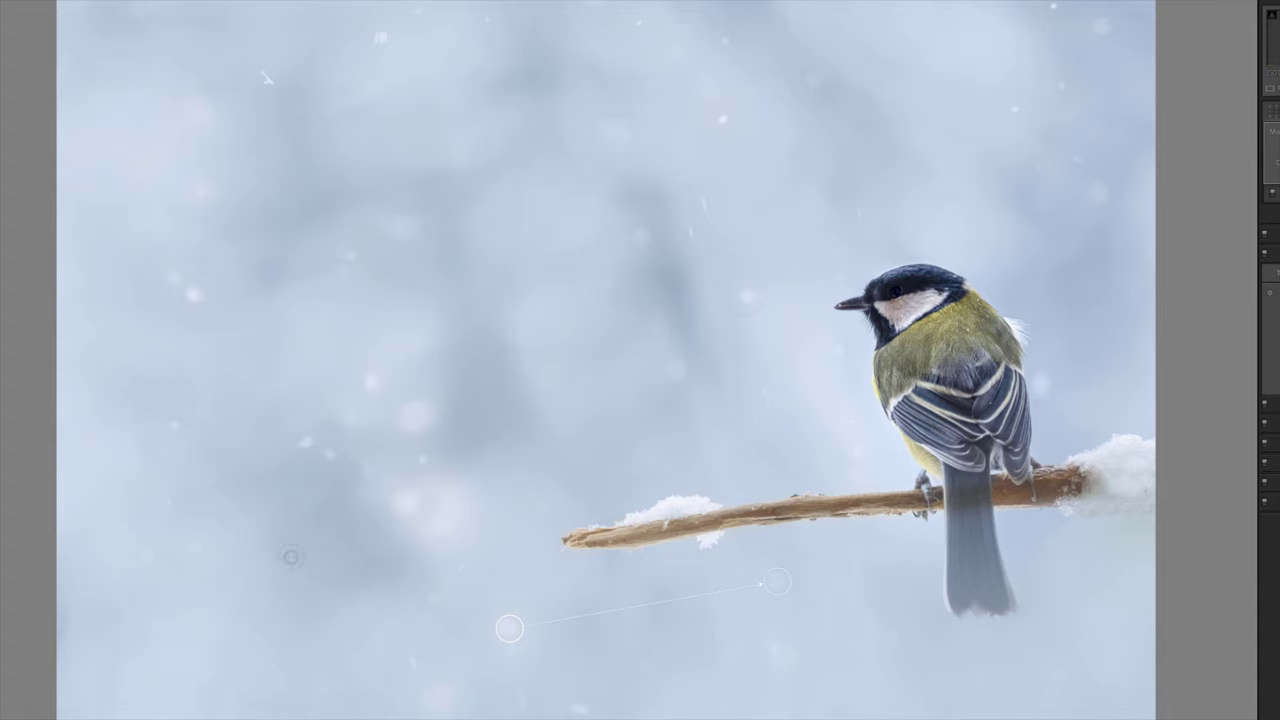
{"action": "left_click", "coordinate": [274, 602]}
{"action": "left_click_drag", "start_coordinate": [274, 602], "coordinate": [274, 636]}
{"action": "left_click", "coordinate": [882, 166]}
{"action": "left_click_drag", "start_coordinate": [921, 198], "coordinate": [812, 77]}
Step: Heal specks in the left and lower-right background, moving samples to cleaner patches
{"action": "left_click", "coordinate": [251, 245]}
{"action": "left_click_drag", "start_coordinate": [724, 118], "coordinate": [722, 119]}
{"action": "left_click", "coordinate": [1055, 672]}
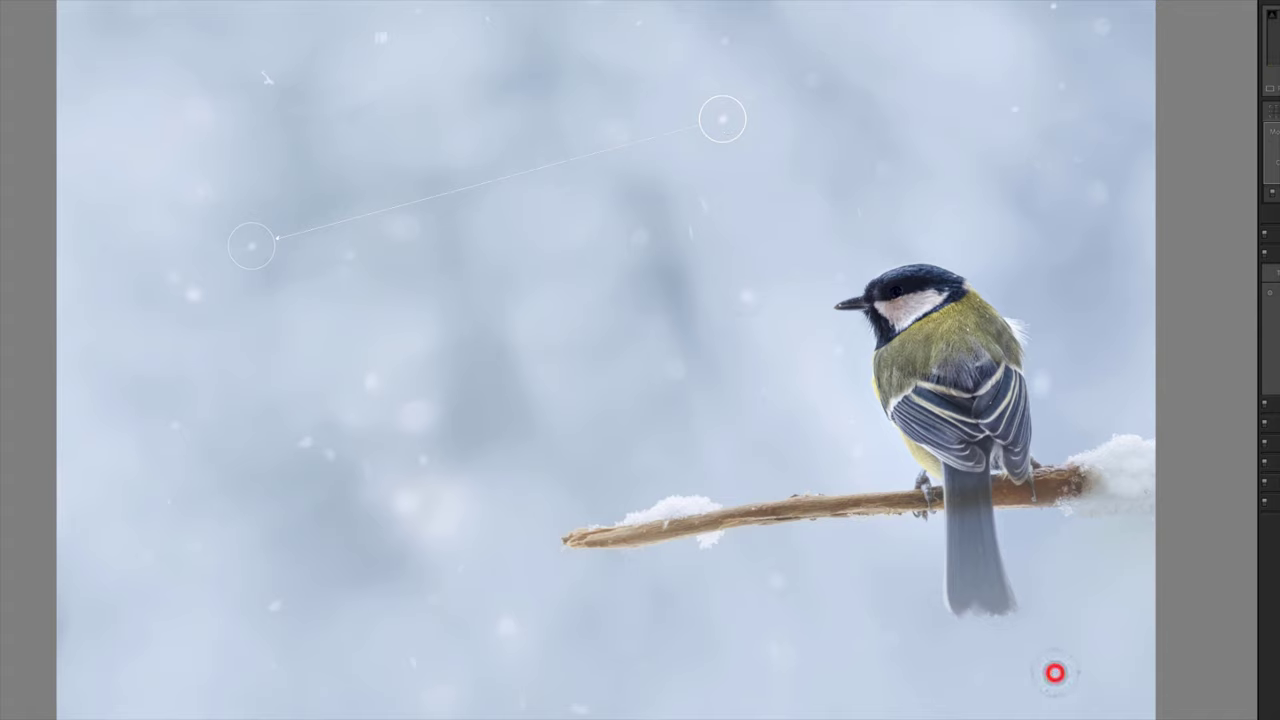
{"action": "left_click", "coordinate": [1001, 691]}
{"action": "mouse_move", "coordinate": [1058, 265]}
{"action": "left_mouse_down"}
{"action": "mouse_move", "coordinate": [1074, 169]}
{"action": "mouse_move", "coordinate": [1013, 107]}
{"action": "left_mouse_up"}
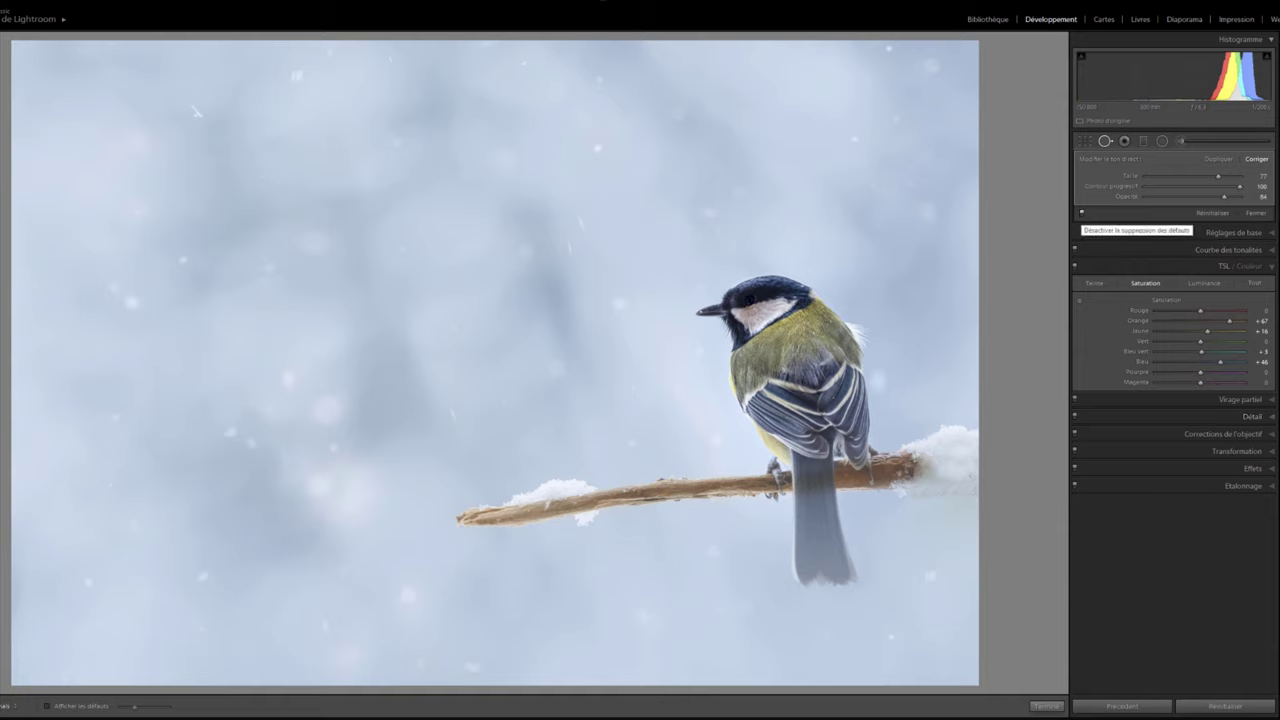
Step: Toggle spot removal off and on to compare, then show Before/After side by side
{"action": "left_click", "coordinate": [1081, 212]}
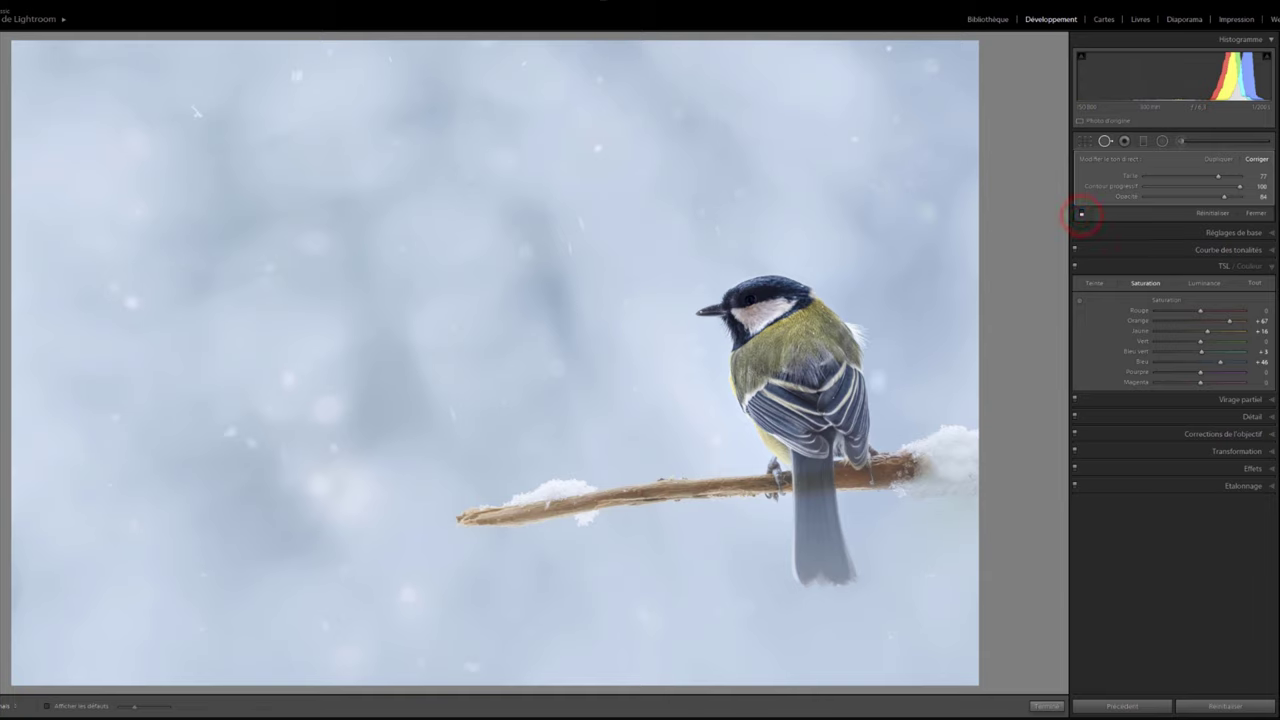
{"action": "left_click", "coordinate": [1081, 213]}
{"action": "left_click", "coordinate": [1081, 212]}
{"action": "left_click", "coordinate": [1081, 212]}
{"action": "left_click", "coordinate": [1081, 212]}
{"action": "left_click", "coordinate": [1081, 212]}
{"action": "left_click", "coordinate": [1081, 212]}
{"action": "left_click", "coordinate": [1081, 212]}
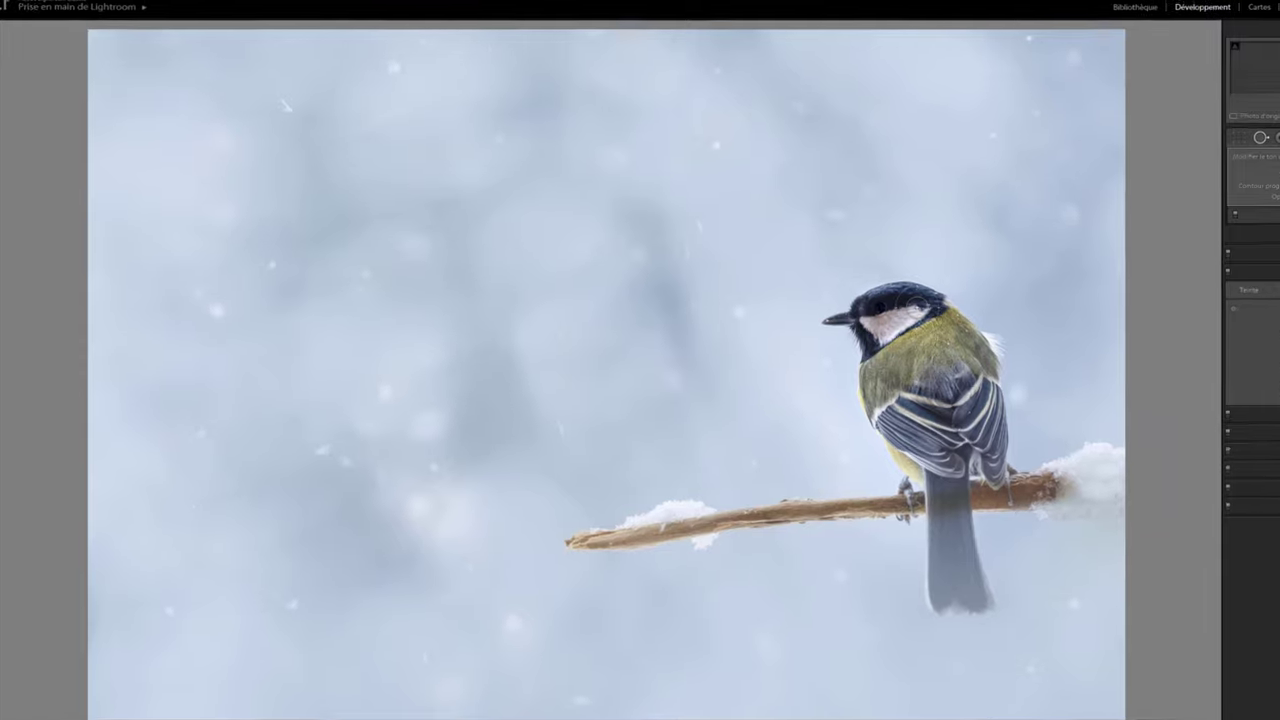
{"action": "key", "text": "y"}
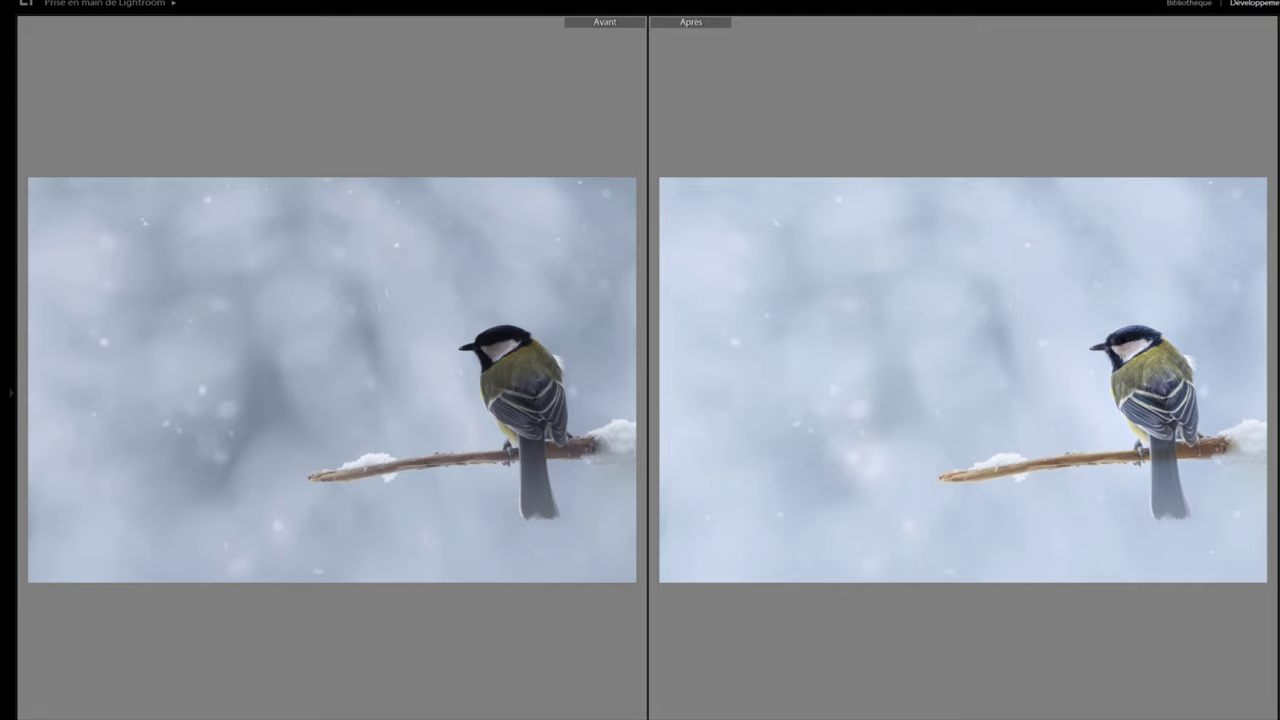
Step: Zoom both views to 1:1 on the bird's head and expand the Detail panel
{"action": "left_click", "coordinate": [1168, 400]}
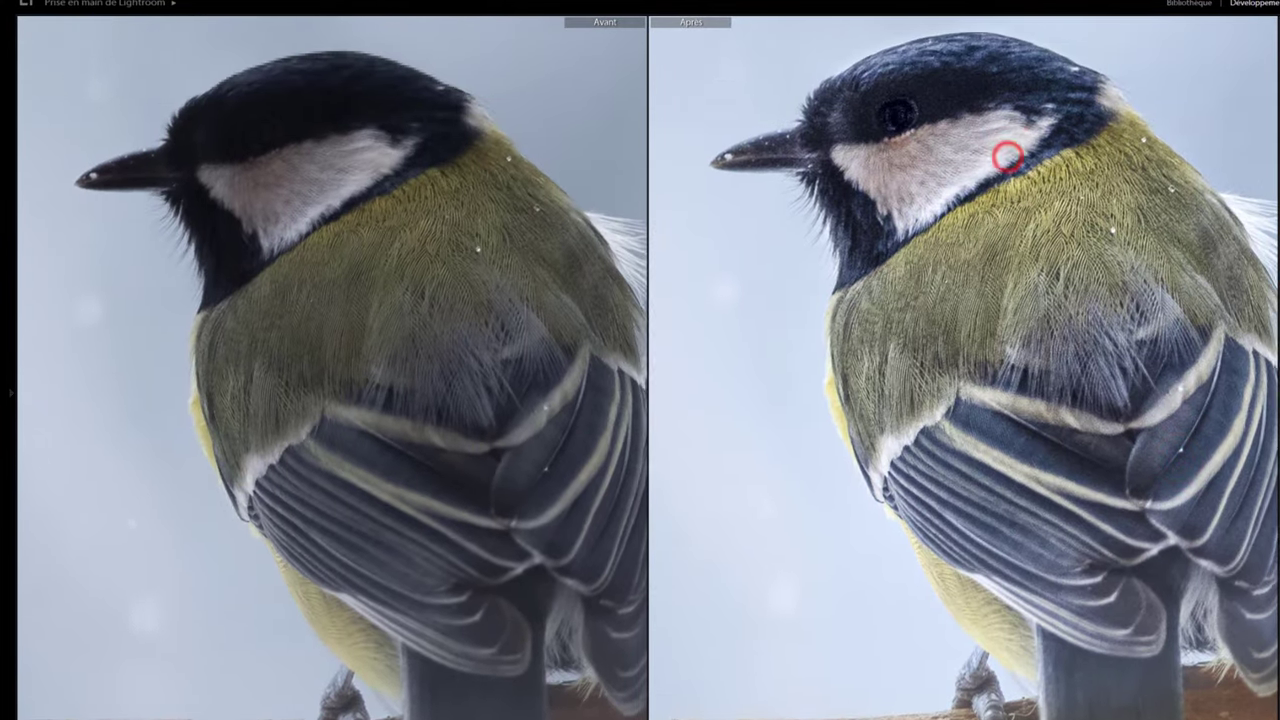
{"action": "left_click_drag", "start_coordinate": [1008, 156], "coordinate": [1009, 230]}
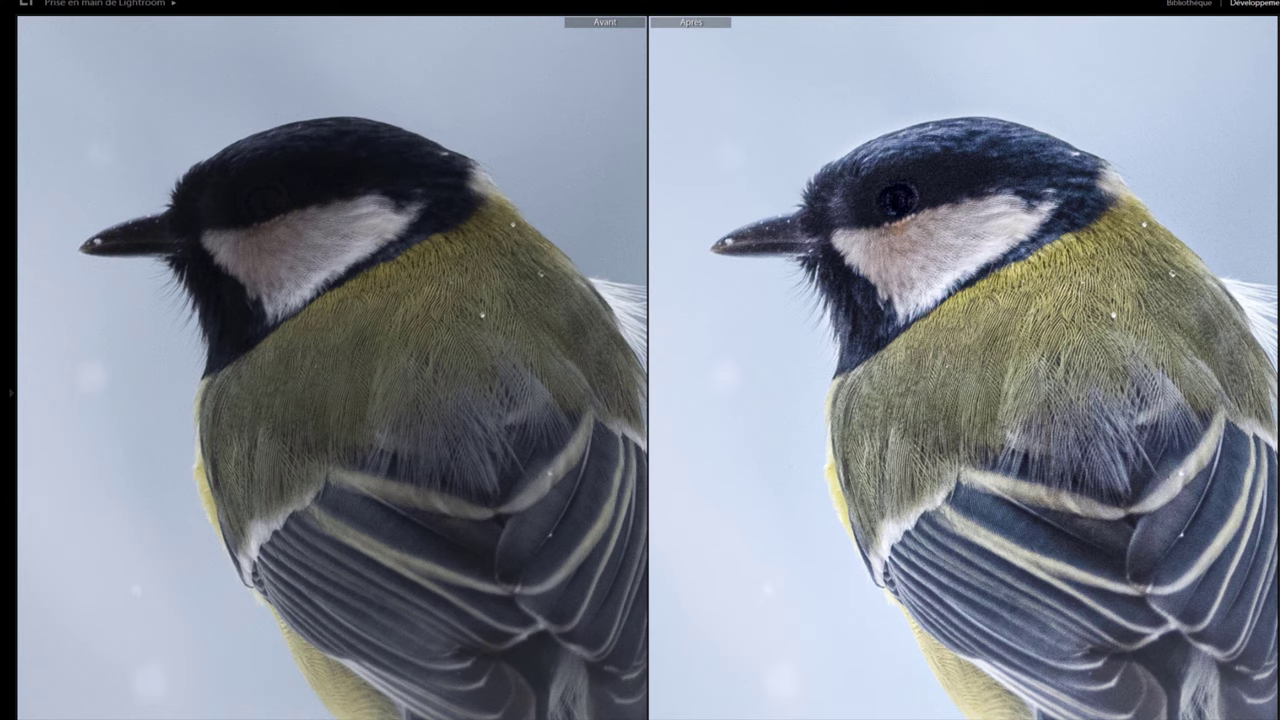
{"action": "left_click_drag", "start_coordinate": [997, 345], "coordinate": [972, 335]}
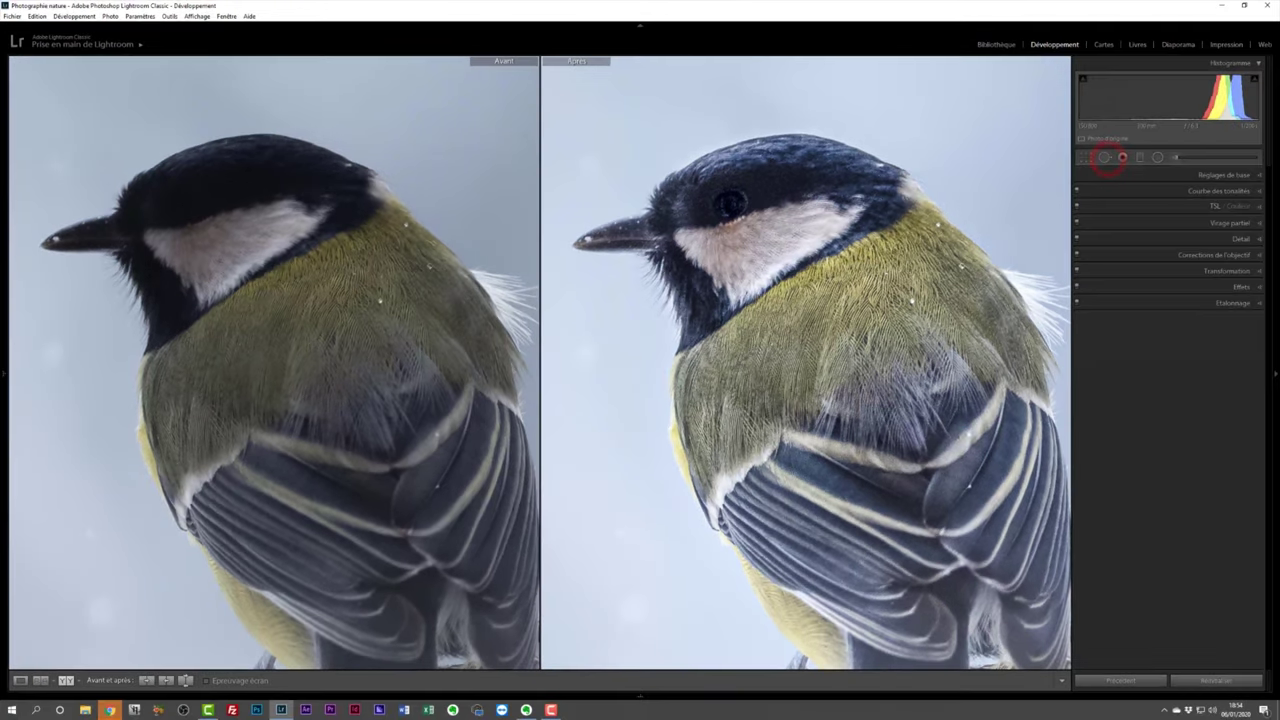
{"action": "left_click", "coordinate": [1256, 238]}
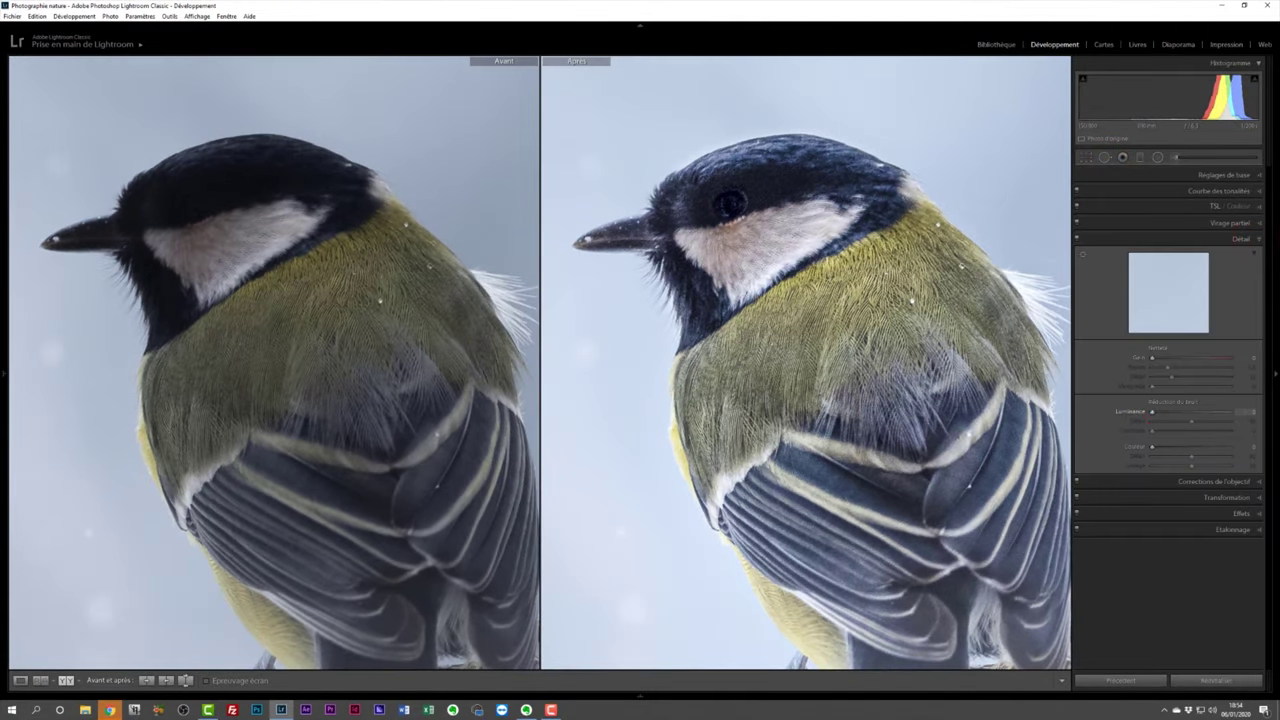
Step: Set noise reduction to luminance 27, detail 64 and contrast 24
{"action": "left_click", "coordinate": [1153, 415]}
{"action": "left_click", "coordinate": [1155, 429]}
{"action": "left_click_drag", "start_coordinate": [1191, 421], "coordinate": [1195, 421]}
{"action": "left_click", "coordinate": [1167, 430]}
Step: Set sharpening amount to 15 with masking 62, then fit the photo in both views
{"action": "left_click", "coordinate": [1152, 357]}
{"action": "left_click", "coordinate": [1153, 357]}
{"action": "left_click", "coordinate": [1155, 386], "text": "alt"}
{"action": "left_click_drag", "start_coordinate": [1157, 386], "coordinate": [1200, 386]}
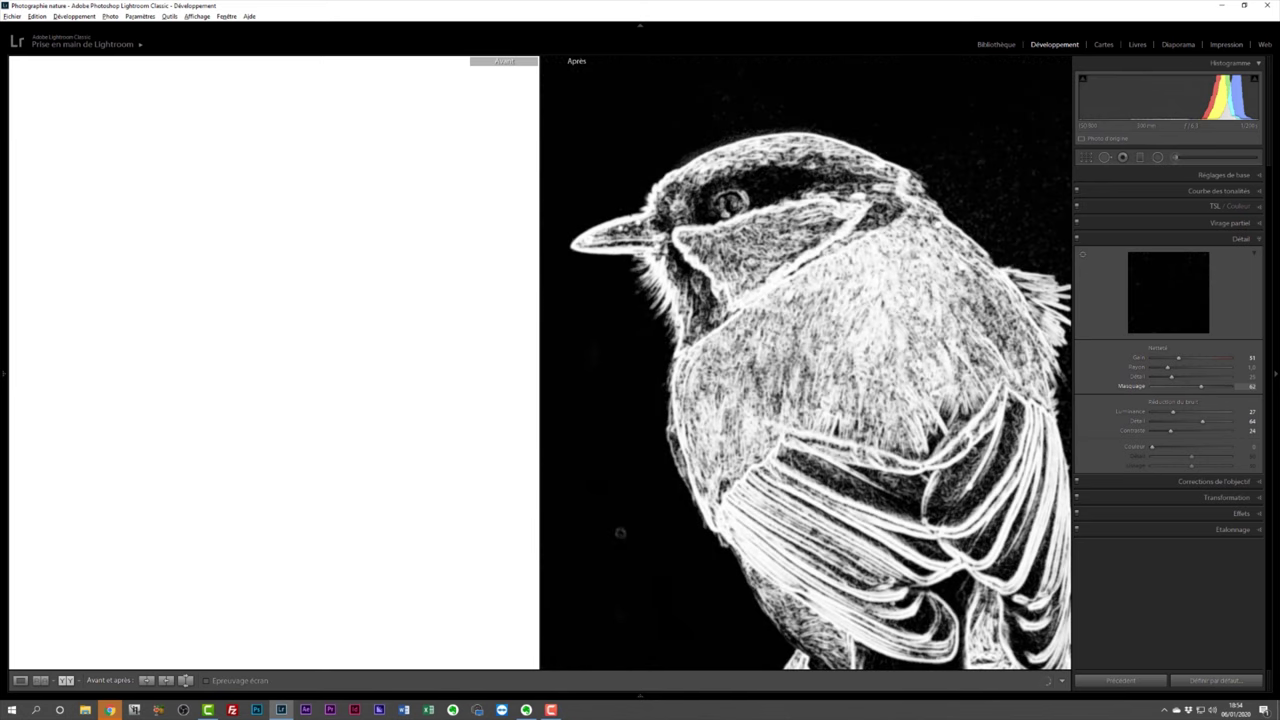
{"action": "left_click_drag", "start_coordinate": [1200, 386], "coordinate": [1201, 386]}
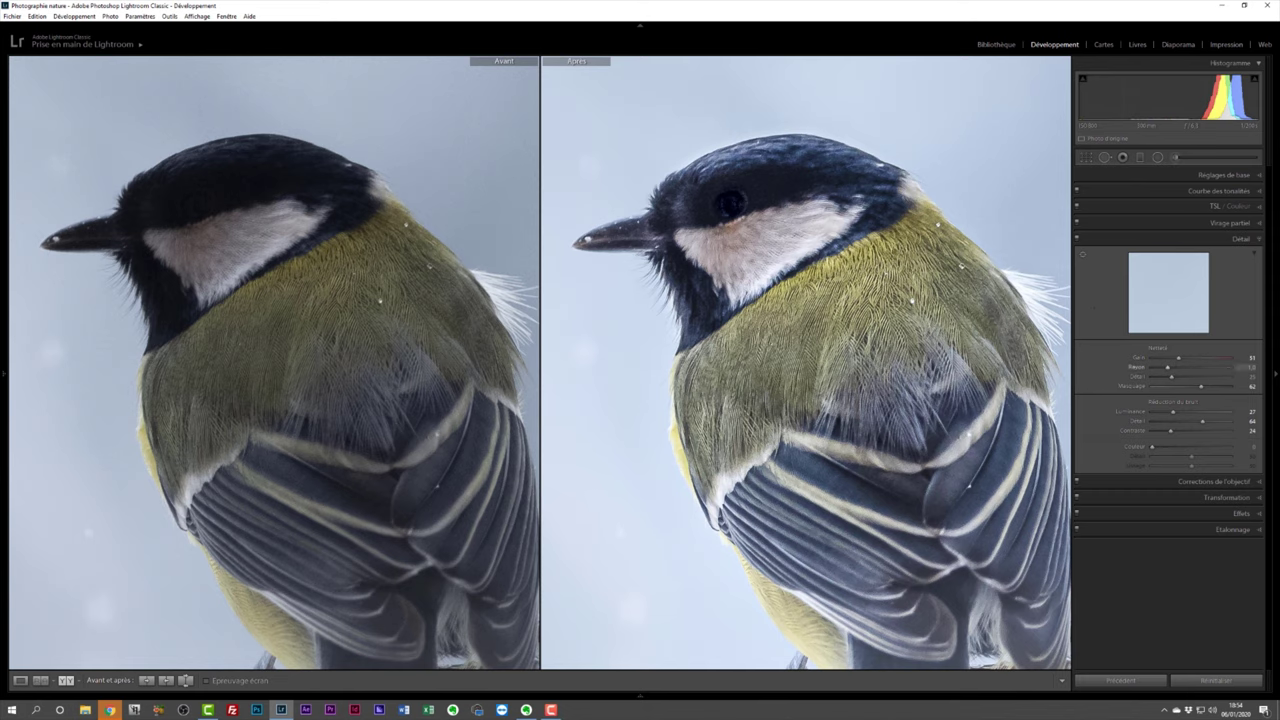
{"action": "left_click_drag", "start_coordinate": [1178, 357], "coordinate": [1174, 358]}
{"action": "left_click", "coordinate": [751, 368]}
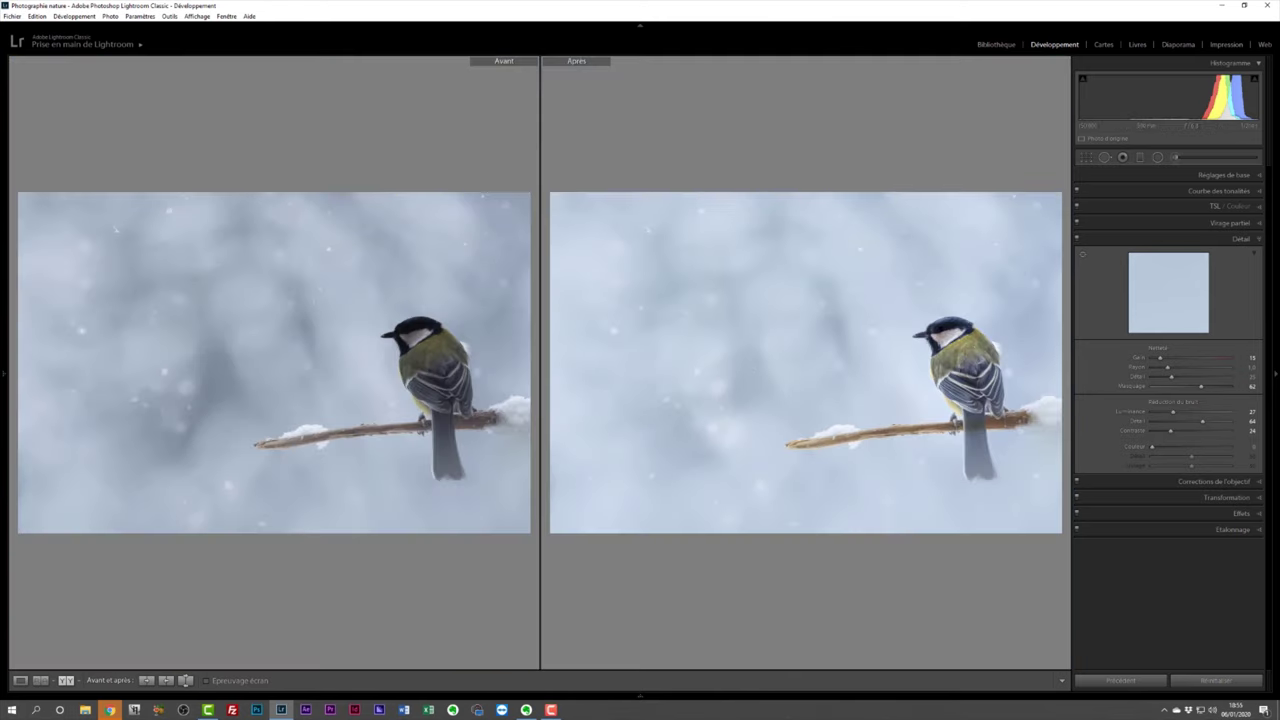
Step: Collapse the right panel and switch to Lights Off for a black backdrop
{"action": "left_click", "coordinate": [1274, 372]}
{"action": "key", "text": "l"}
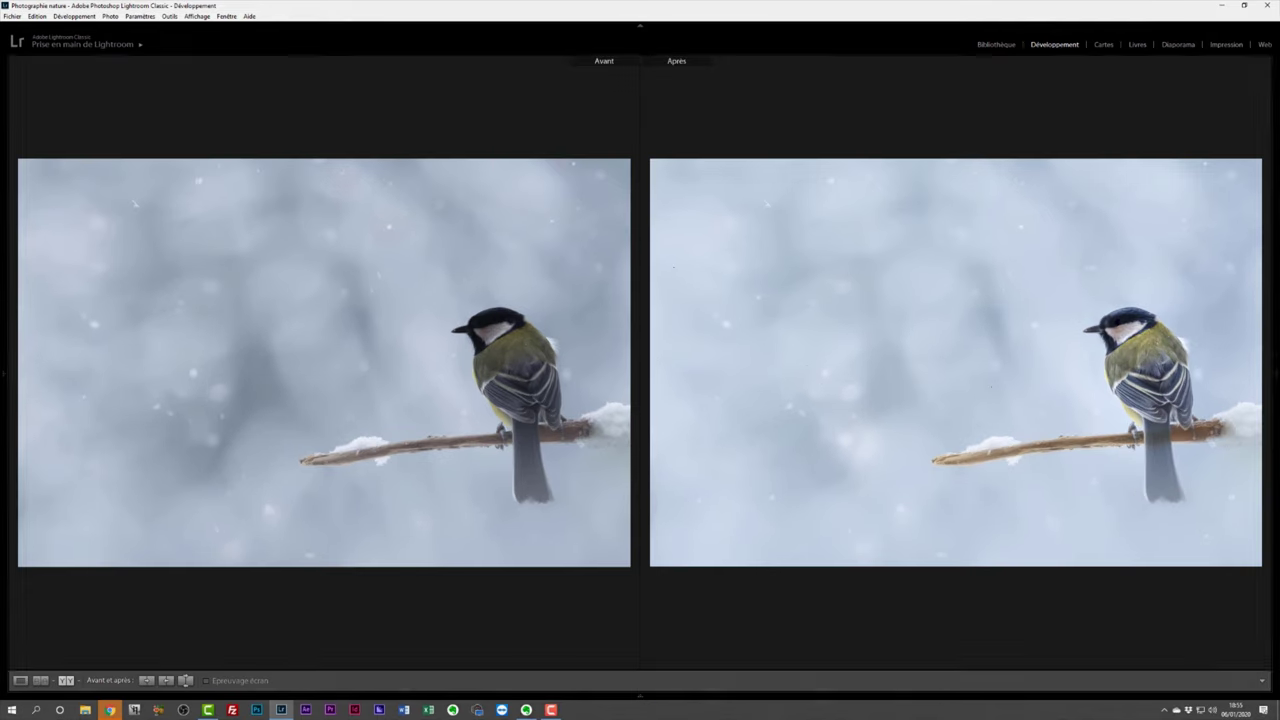
{"action": "key", "text": "l"}
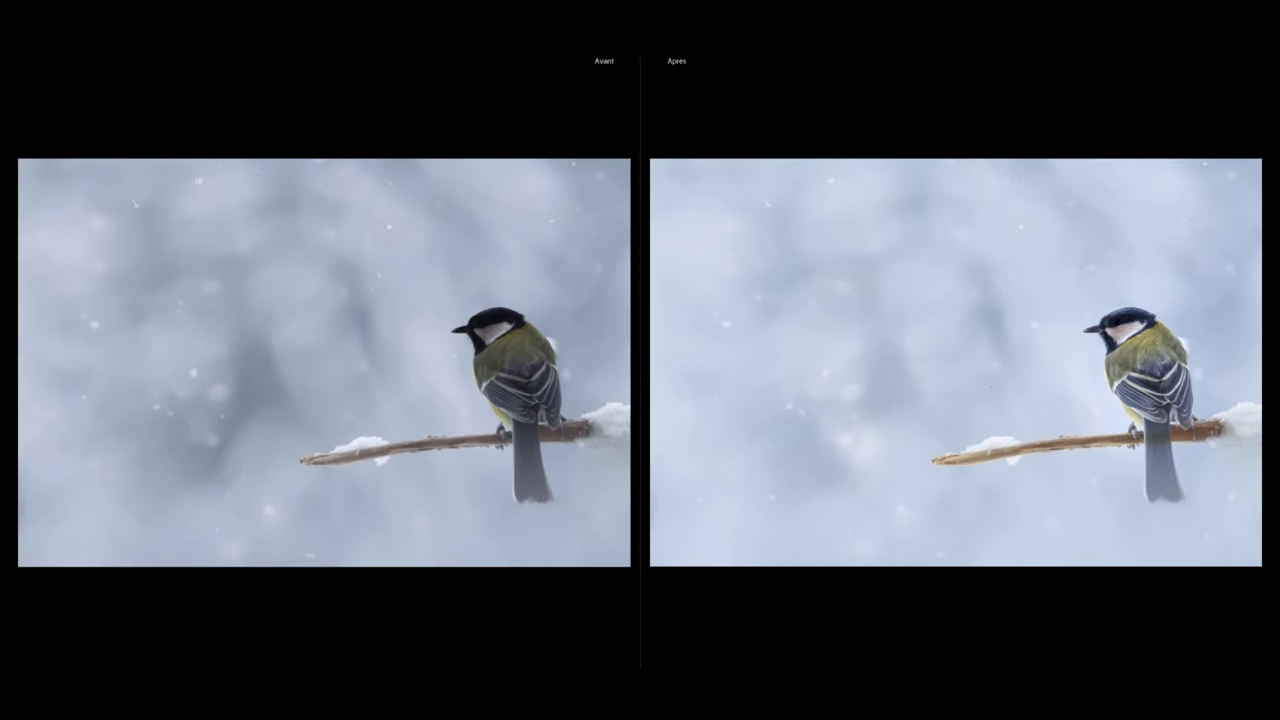